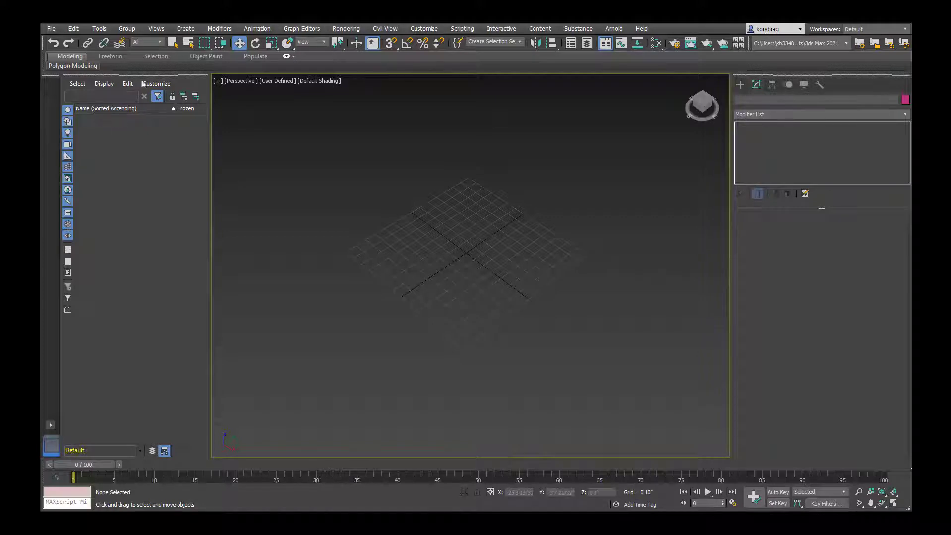
- Create a standard primitive box on the grid, about 6'6" long, 7'8" wide and 7'10" high
{"action": "left_click", "coordinate": [183, 30]}
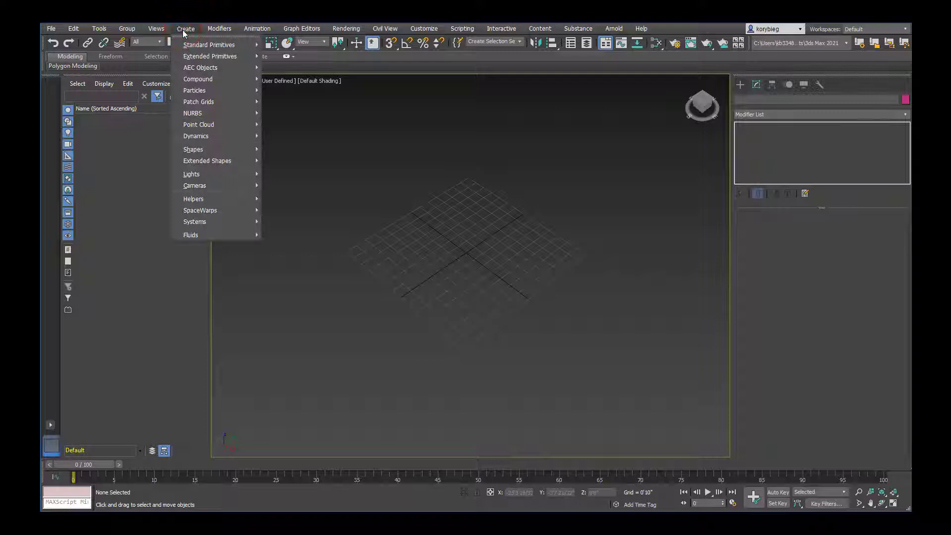
{"action": "mouse_move", "coordinate": [209, 42]}
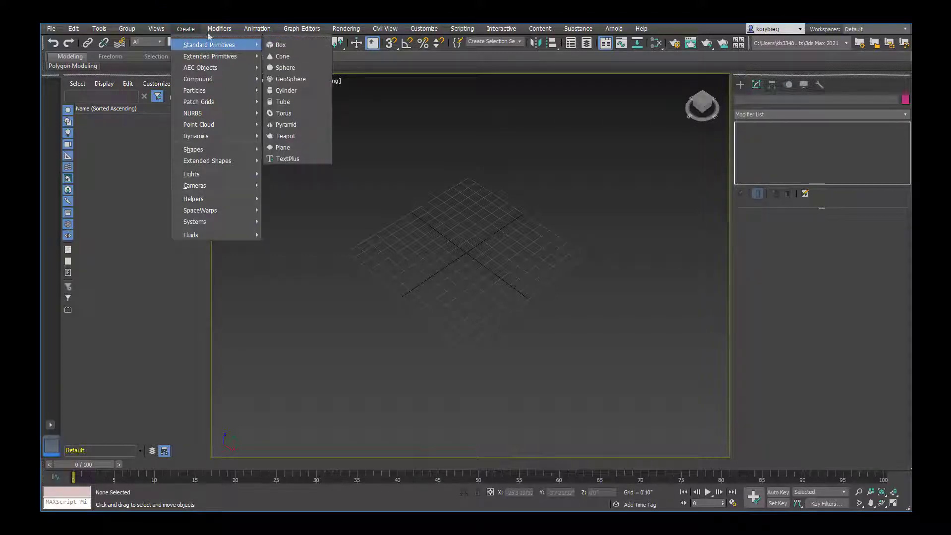
{"action": "left_click", "coordinate": [740, 85]}
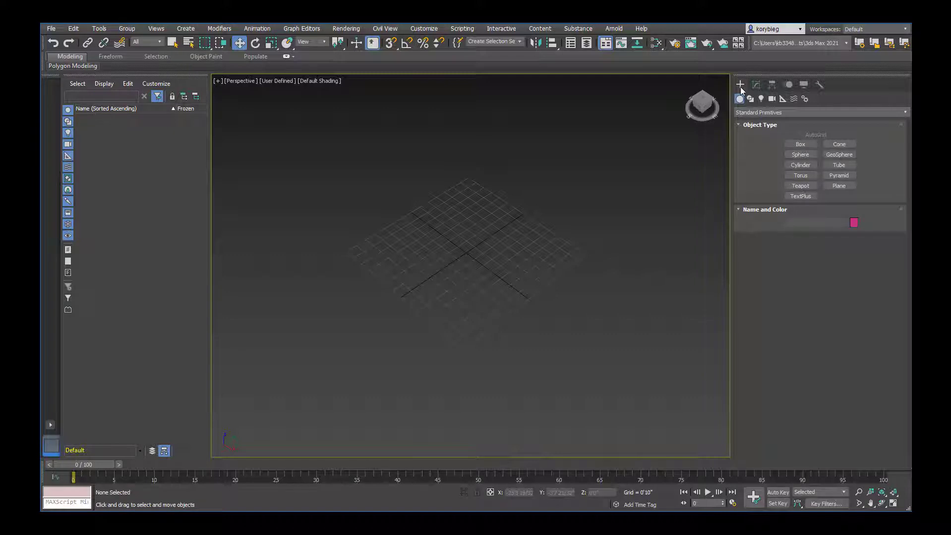
{"action": "left_click", "coordinate": [799, 144]}
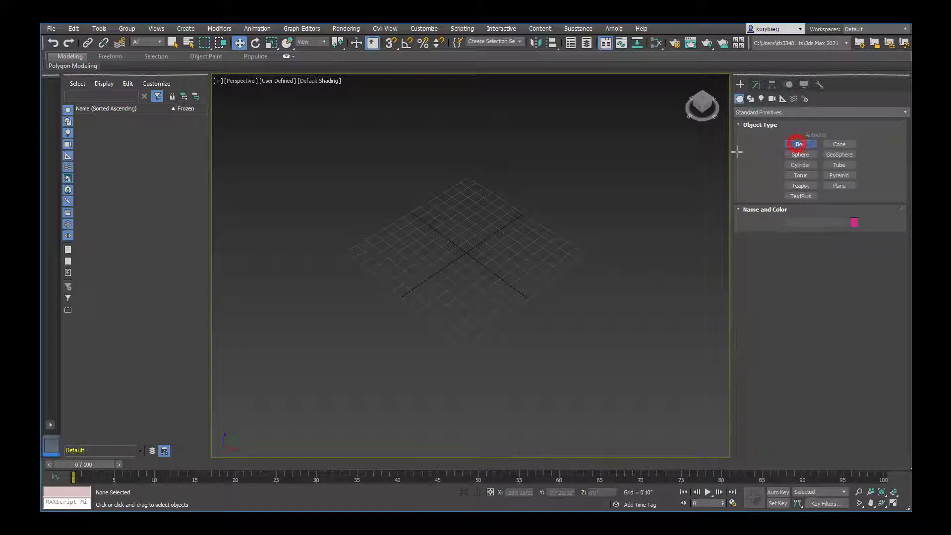
{"action": "left_click_drag", "start_coordinate": [463, 190], "coordinate": [469, 287]}
{"action": "left_click", "coordinate": [467, 278]}
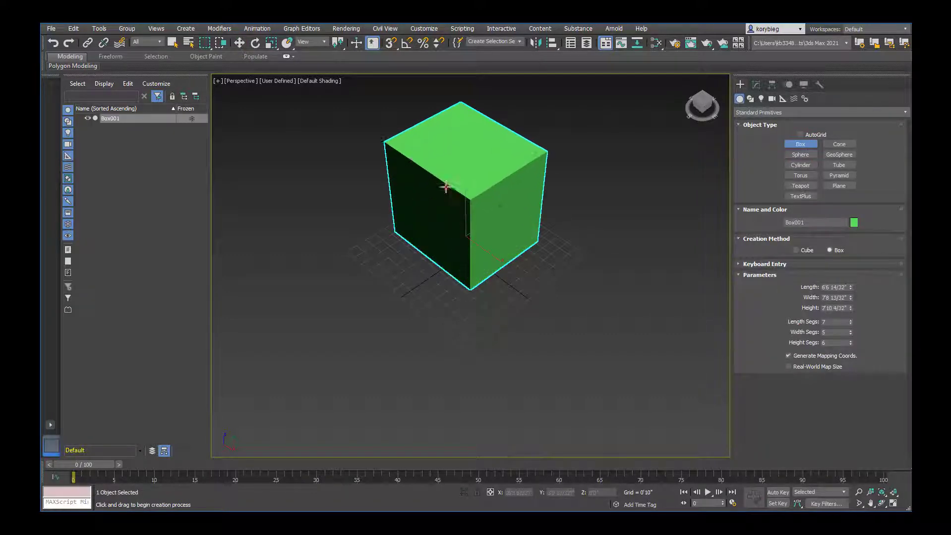
{"action": "left_click", "coordinate": [447, 187]}
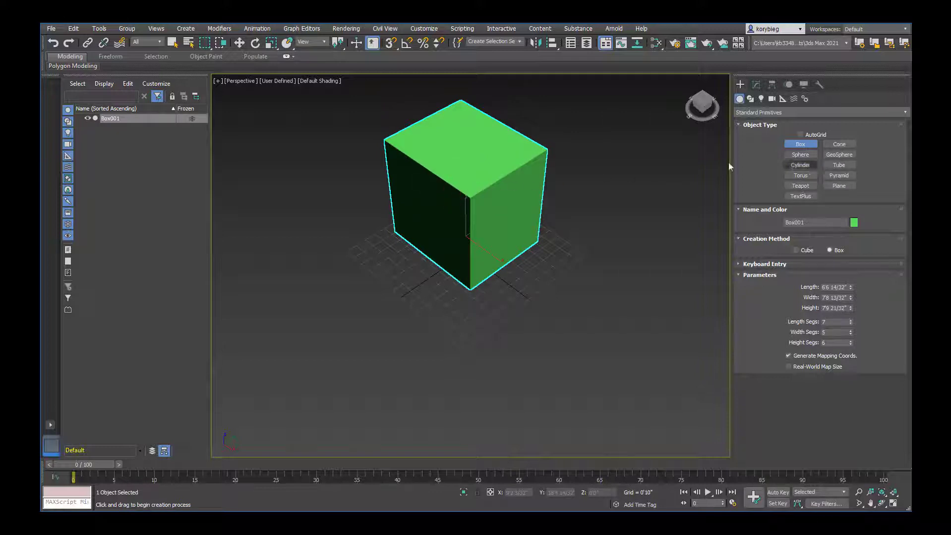
- Create a sphere with a radius of about 5'9" in front of the box
{"action": "left_click", "coordinate": [800, 154]}
{"action": "left_click_drag", "start_coordinate": [486, 312], "coordinate": [439, 381]}
{"action": "middle_click_drag", "start_coordinate": [438, 380], "coordinate": [439, 381], "text": "alt"}
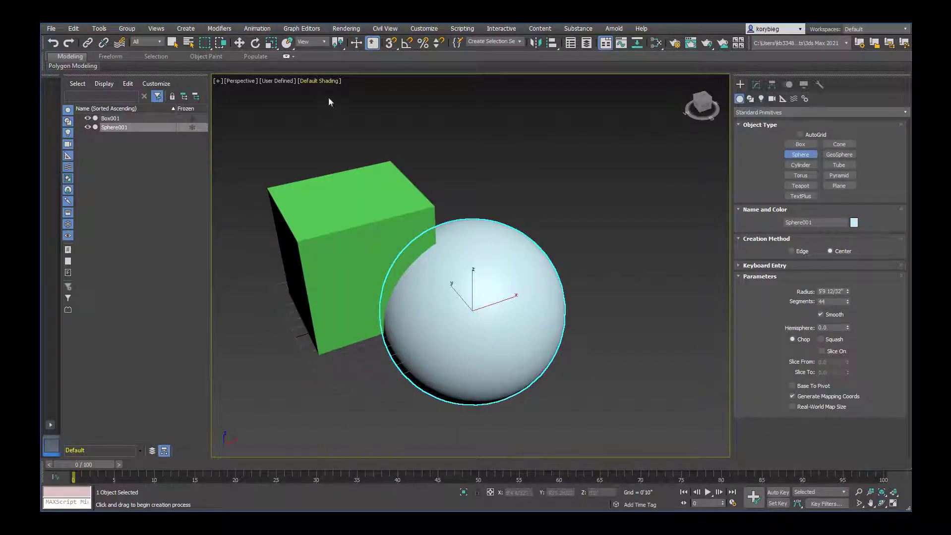
- Turn on Edged Faces shading in the perspective viewport to show the mesh of both objects
{"action": "left_click", "coordinate": [320, 81]}
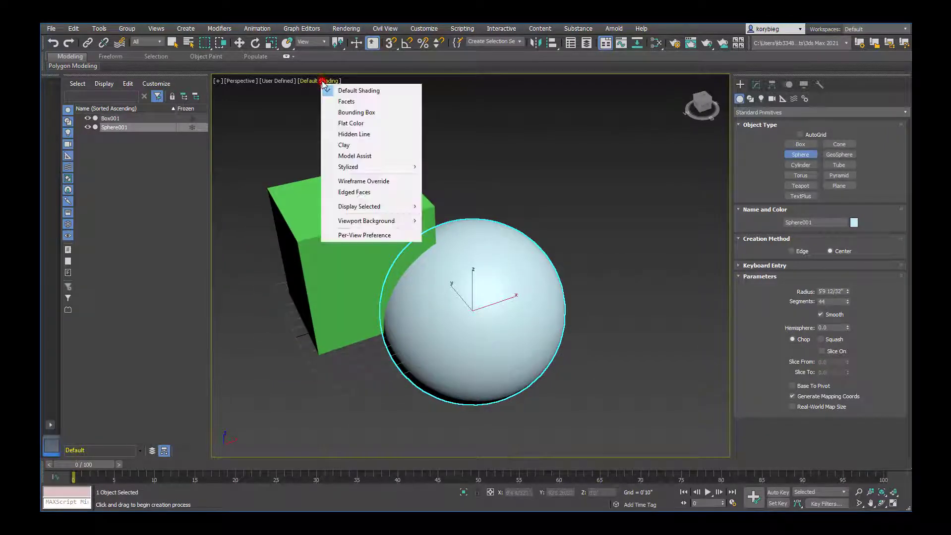
{"action": "left_click", "coordinate": [373, 194]}
{"action": "scroll", "coordinate": [445, 319], "scroll_direction": "up", "scroll_amount": 4}
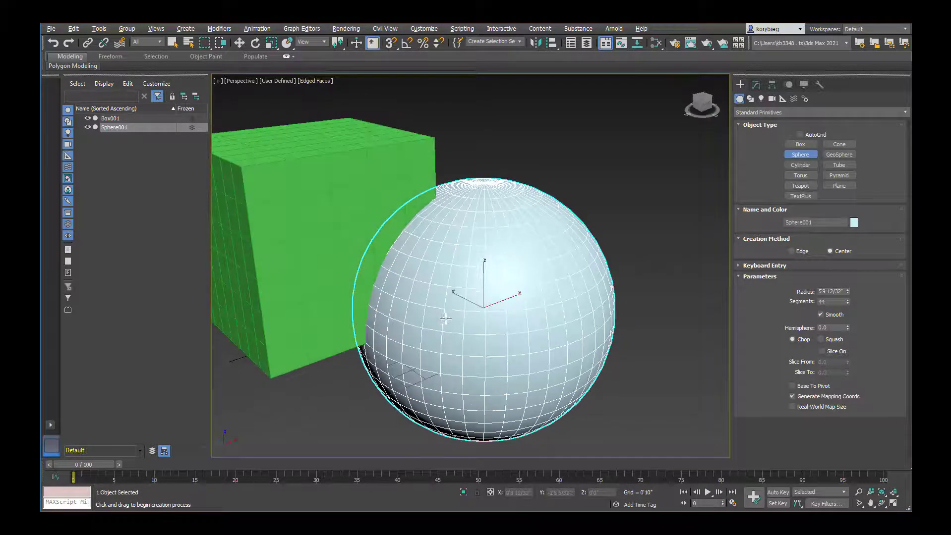
{"action": "middle_click_drag", "start_coordinate": [445, 319], "coordinate": [486, 297]}
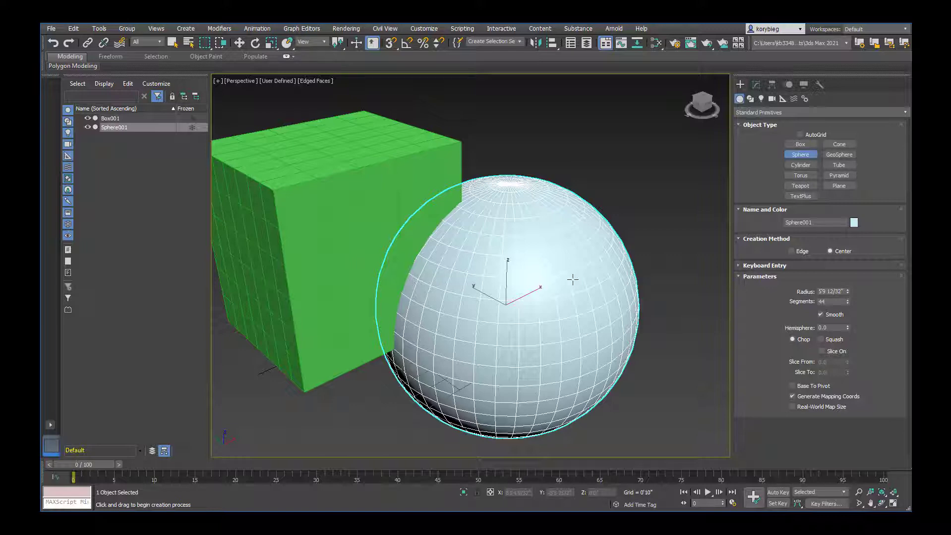
{"action": "middle_click_drag", "start_coordinate": [574, 289], "coordinate": [572, 279]}
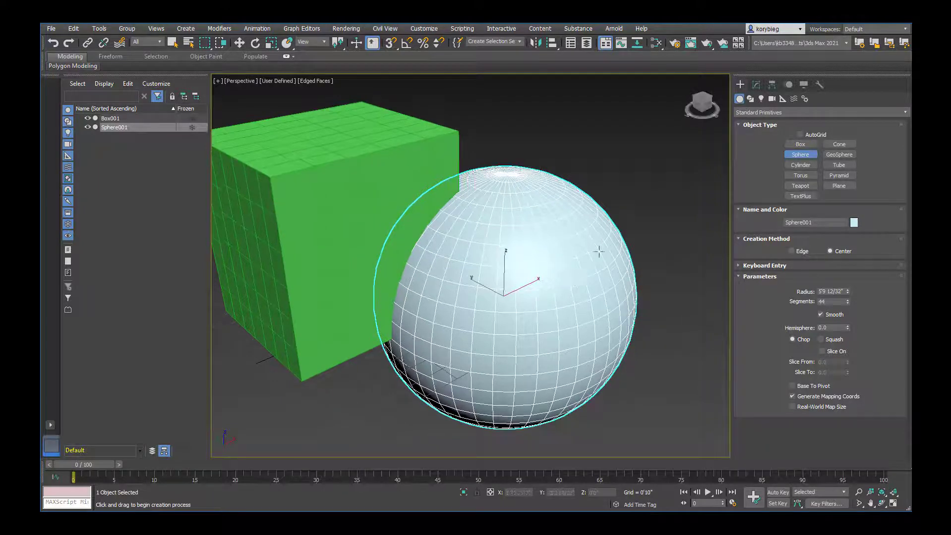
- Reduce the sphere's segments to 10 in its modify parameters
{"action": "left_click", "coordinate": [755, 84]}
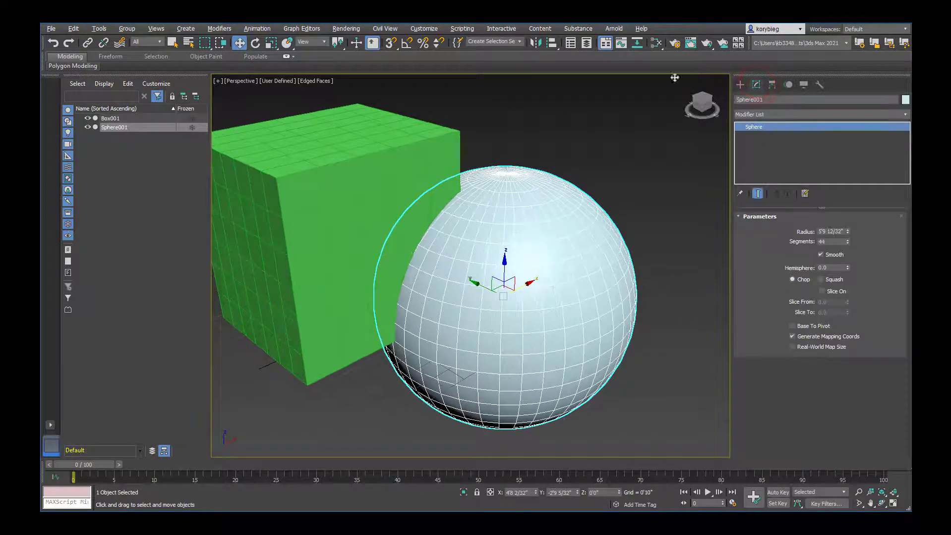
{"action": "left_click", "coordinate": [172, 43]}
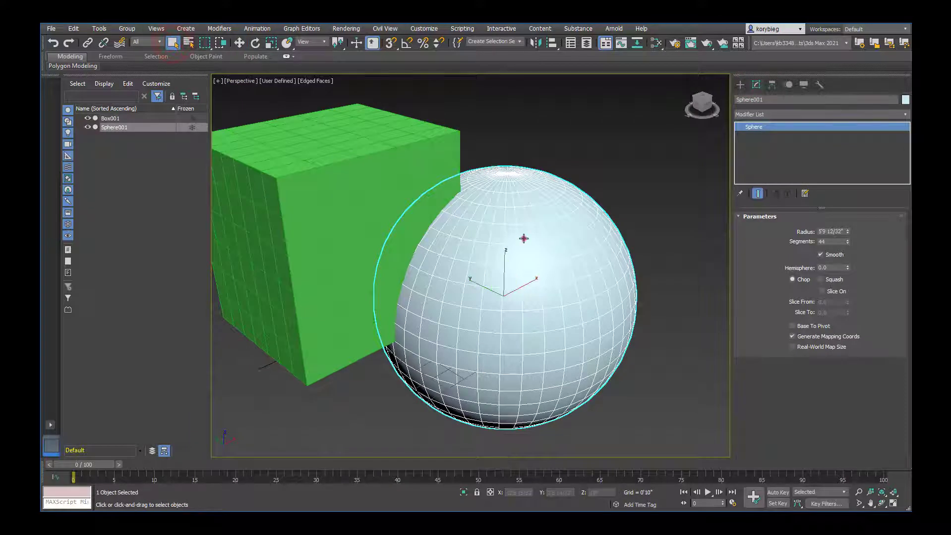
{"action": "middle_click_drag", "start_coordinate": [524, 238], "coordinate": [535, 237]}
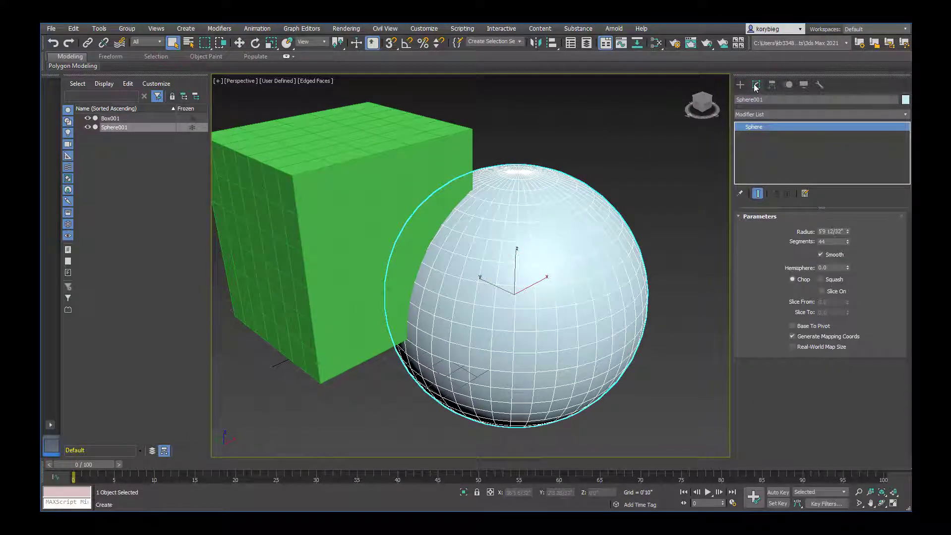
{"action": "left_click", "coordinate": [848, 240]}
{"action": "left_click_drag", "start_coordinate": [849, 241], "coordinate": [849, 254]}
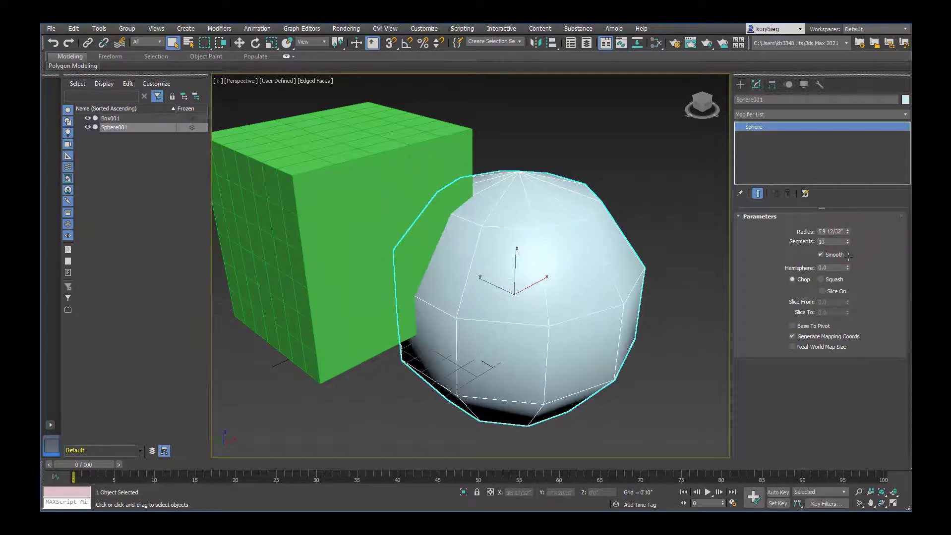
{"action": "middle_click_drag", "start_coordinate": [520, 278], "coordinate": [536, 233], "text": "alt"}
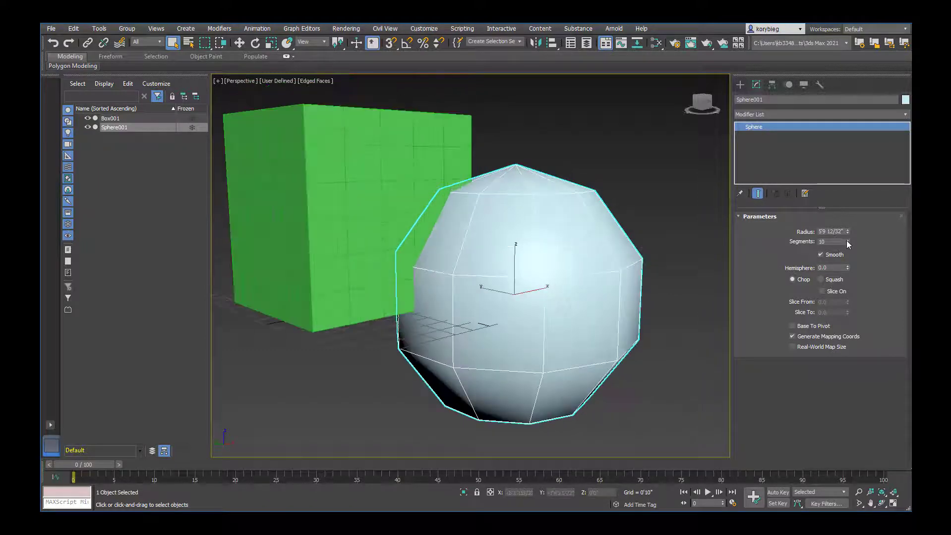
- Set the sphere's segments to 55
{"action": "left_click", "coordinate": [847, 240]}
{"action": "left_click_drag", "start_coordinate": [847, 240], "coordinate": [850, 218]}
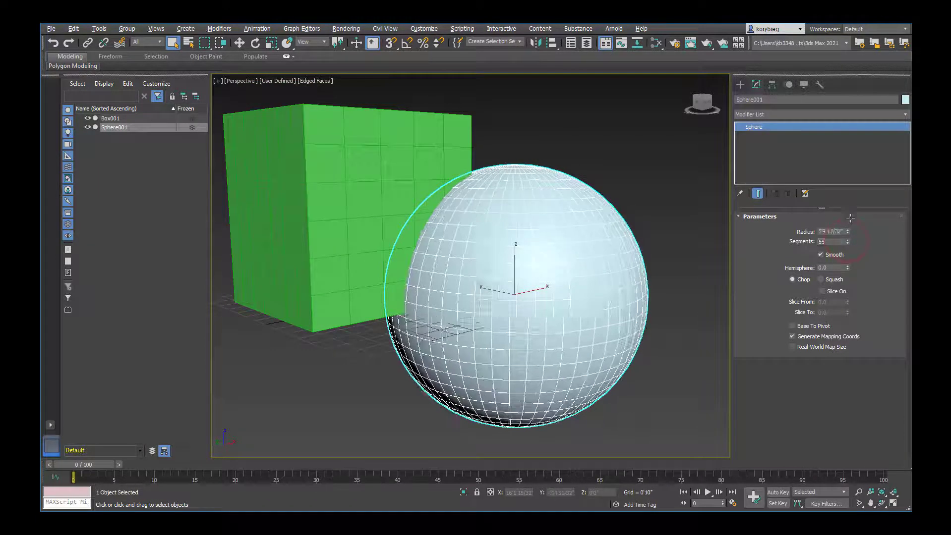
{"action": "middle_click_drag", "start_coordinate": [471, 268], "coordinate": [464, 223], "text": "alt"}
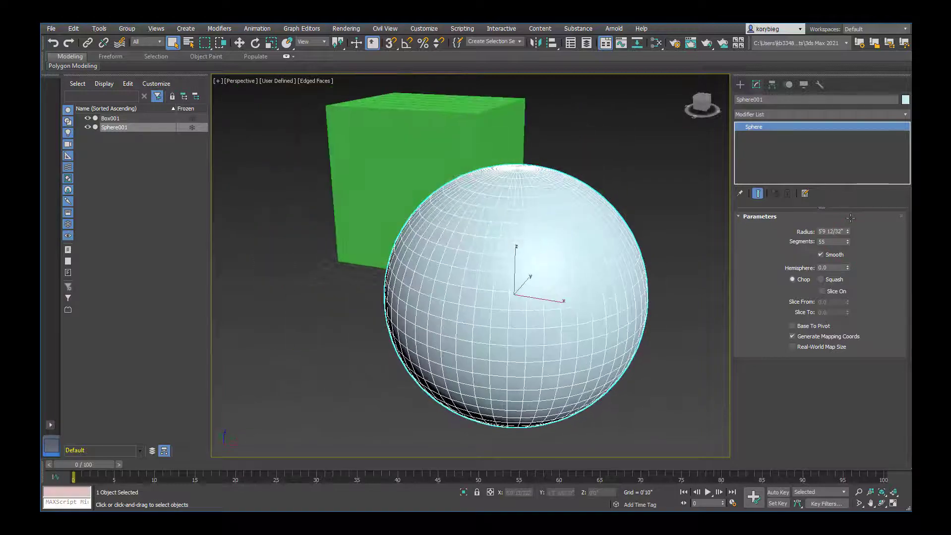
{"action": "middle_click_drag", "start_coordinate": [612, 298], "coordinate": [647, 304], "text": "alt"}
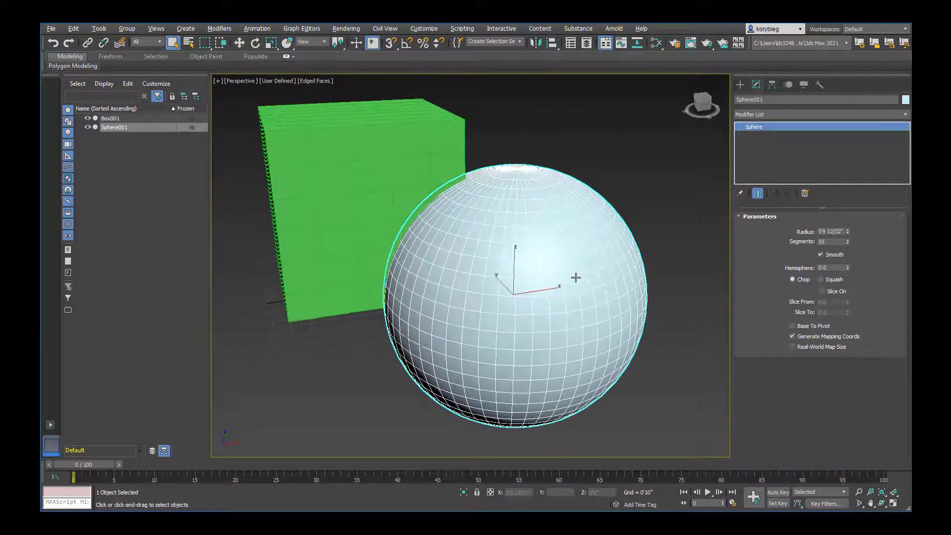
- Create an extended primitive torus knot near the box, with a base radius of about 3'2" and a cross-section radius of about 1'6"
{"action": "left_click", "coordinate": [740, 85]}
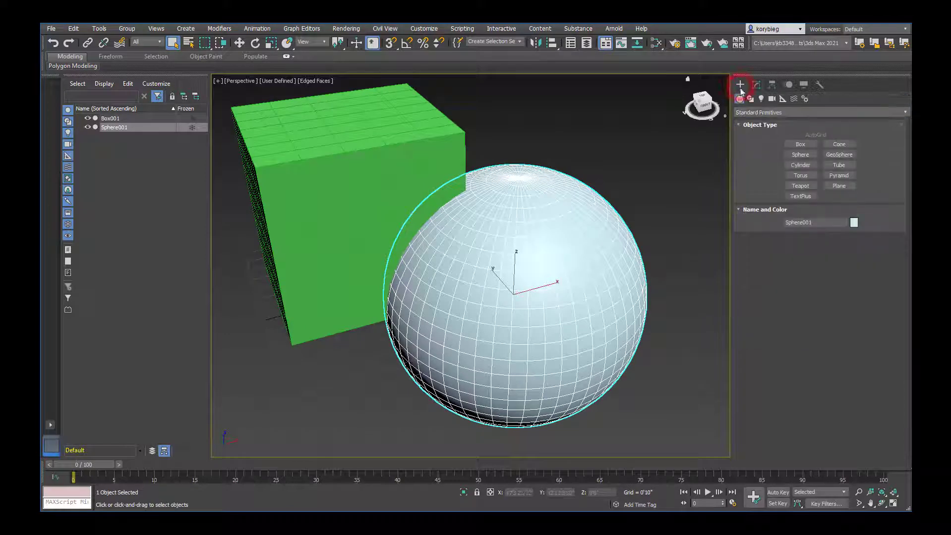
{"action": "left_click", "coordinate": [747, 115]}
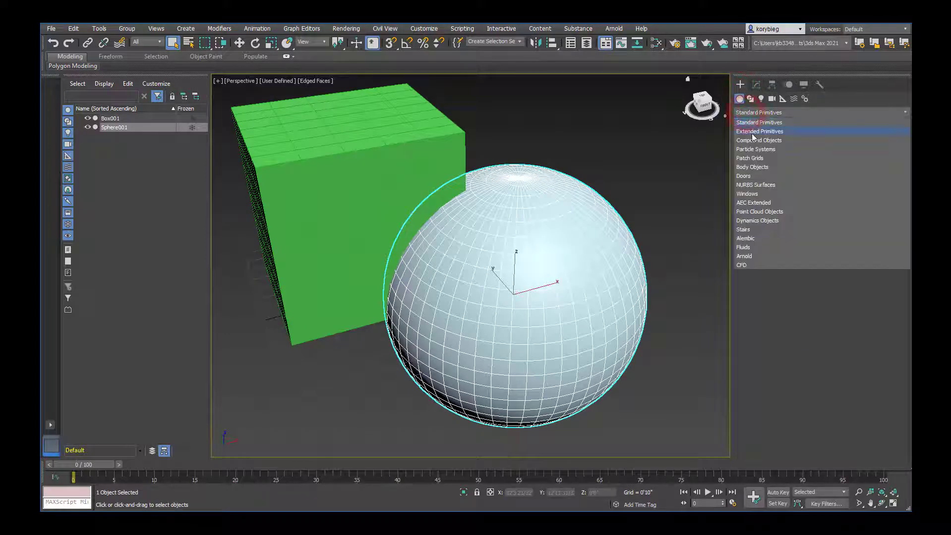
{"action": "left_click", "coordinate": [752, 132]}
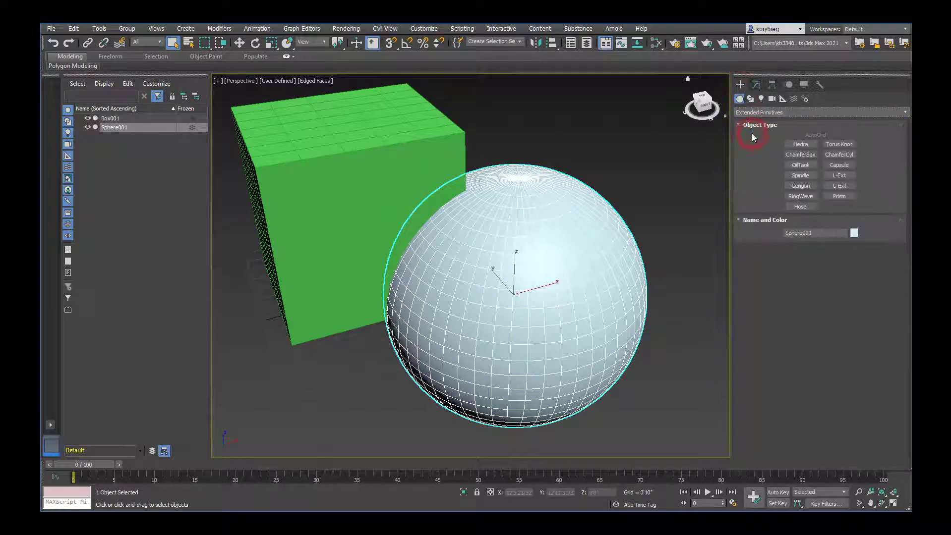
{"action": "left_click", "coordinate": [838, 144]}
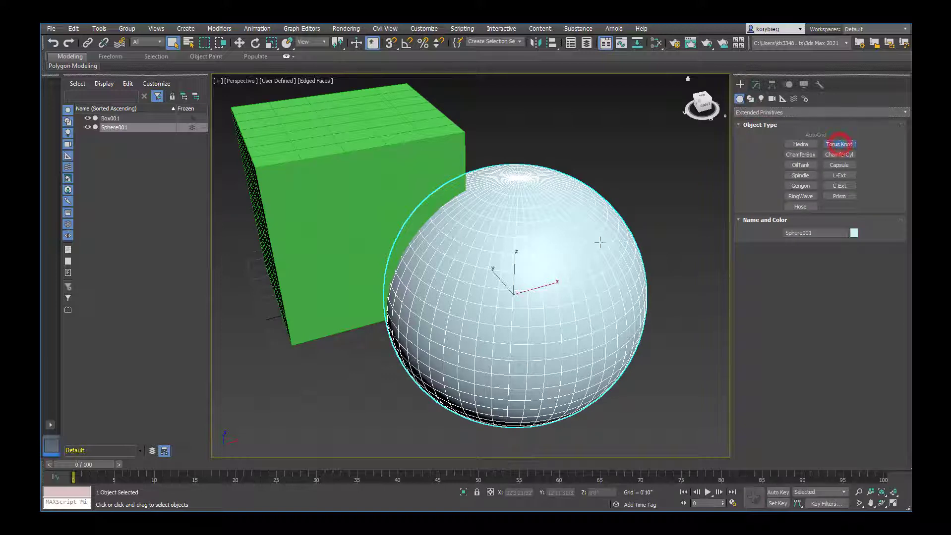
{"action": "left_click_drag", "start_coordinate": [358, 341], "coordinate": [340, 428]}
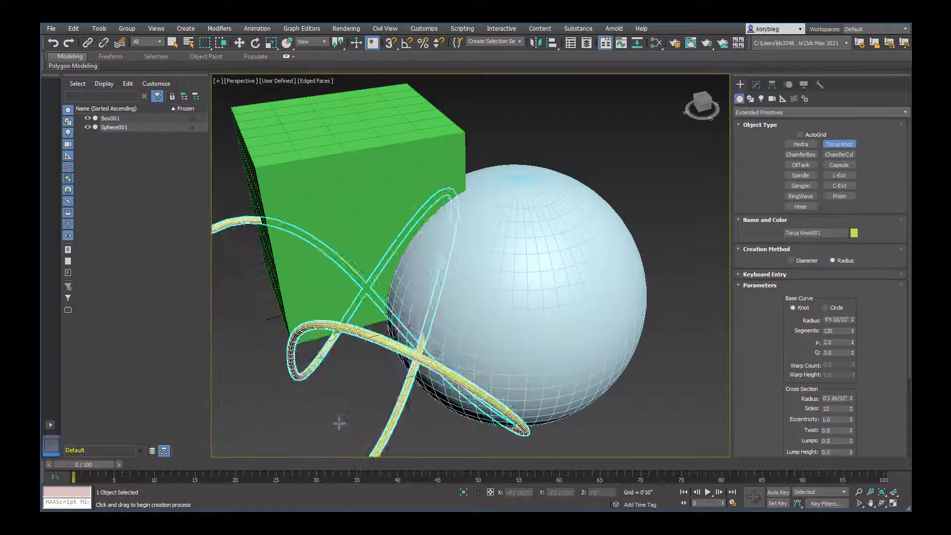
{"action": "left_click", "coordinate": [343, 367]}
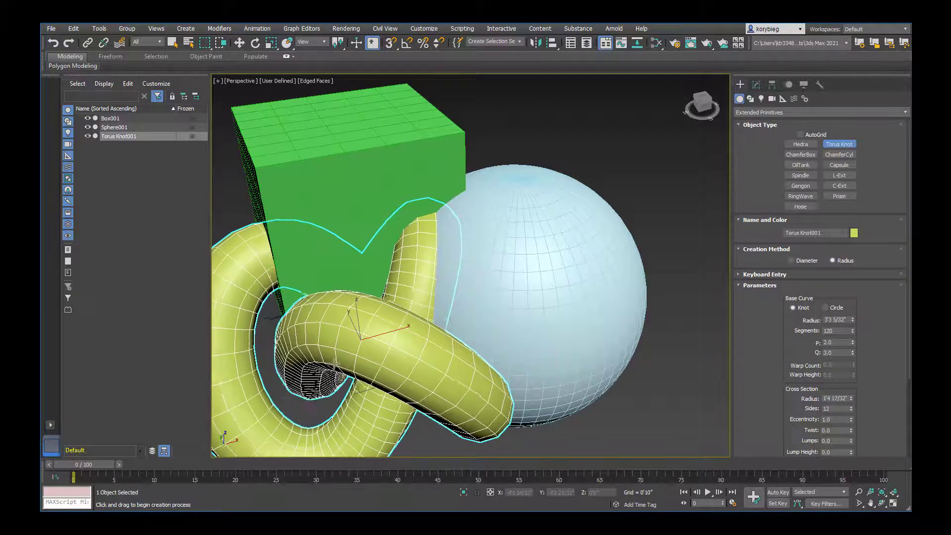
{"action": "left_click", "coordinate": [326, 360]}
{"action": "scroll", "coordinate": [326, 361], "scroll_direction": "down", "scroll_amount": 2}
{"action": "middle_click_drag", "start_coordinate": [325, 361], "coordinate": [339, 364], "text": "alt"}
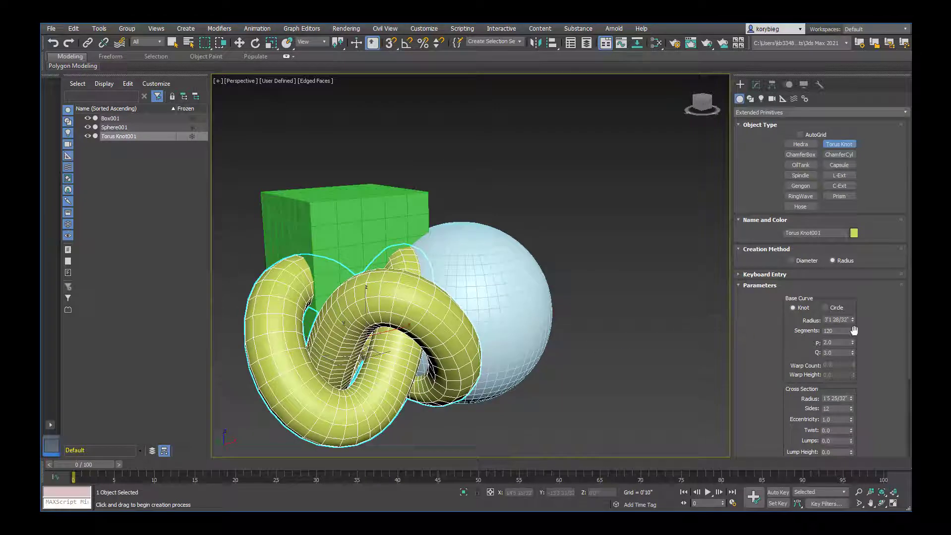
- Select the green box and set its length to 6'5 21/32" in its modify parameters
{"action": "left_click", "coordinate": [756, 88]}
{"action": "left_click", "coordinate": [172, 43]}
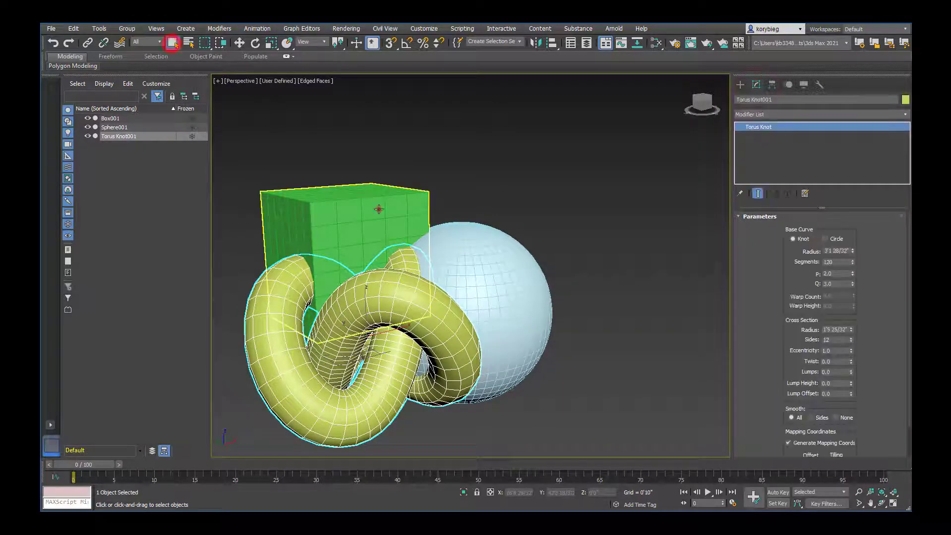
{"action": "left_click", "coordinate": [378, 210]}
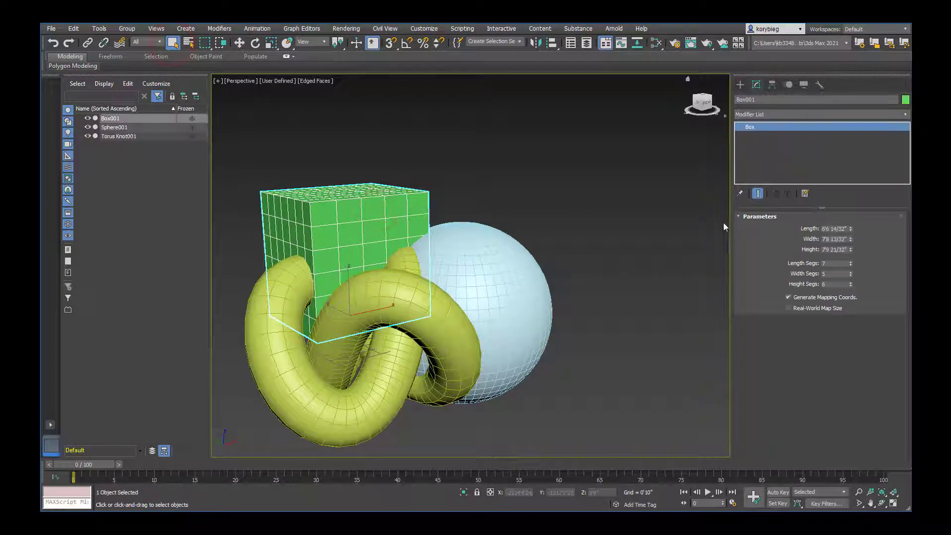
{"action": "left_click_drag", "start_coordinate": [850, 229], "coordinate": [851, 238]}
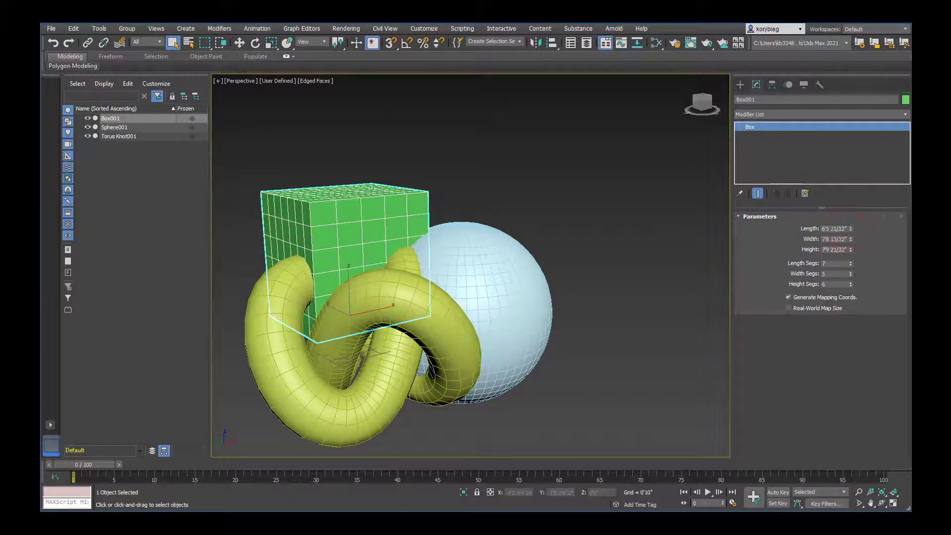
- Set the torus knot's base curve segments to 129, return to the creation options and clear the selection
{"action": "left_click", "coordinate": [439, 340]}
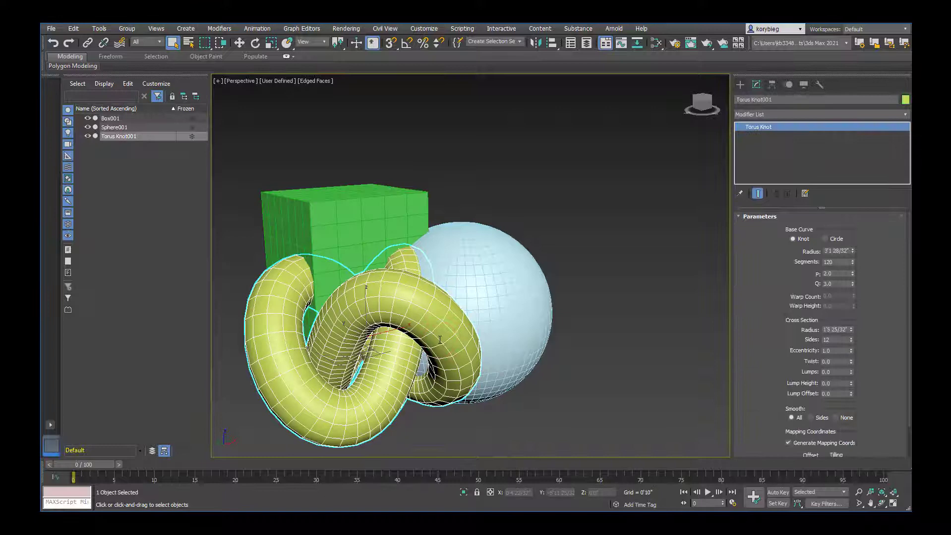
{"action": "left_click_drag", "start_coordinate": [853, 263], "coordinate": [851, 256]}
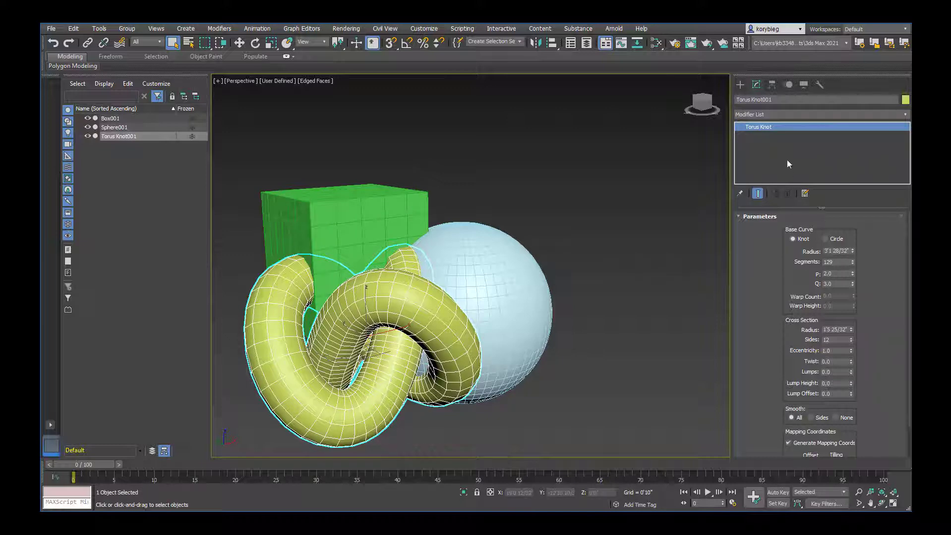
{"action": "left_click", "coordinate": [739, 85]}
{"action": "left_click", "coordinate": [445, 195]}
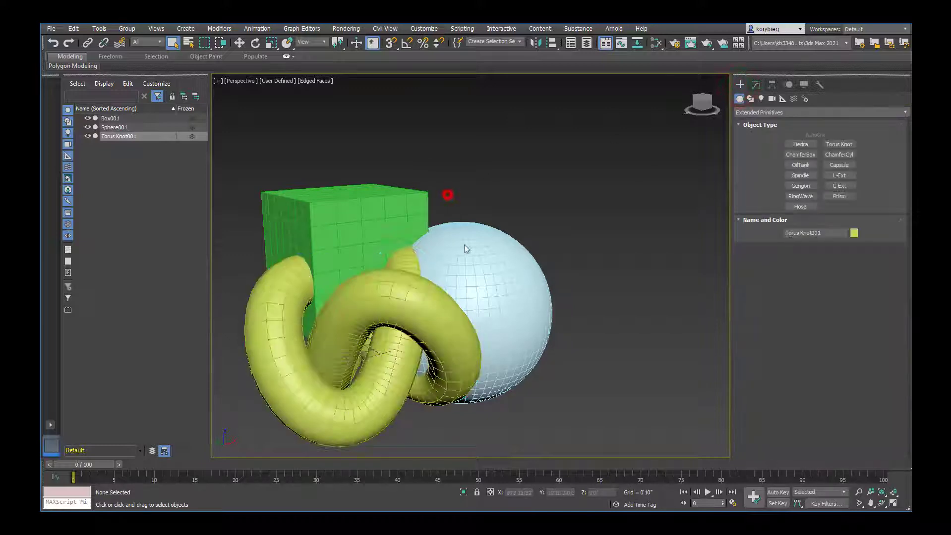
- Select the sphere and move it along the X axis away from the torus knot, to about X 6'9"
{"action": "left_click", "coordinate": [469, 258]}
{"action": "middle_click_drag", "start_coordinate": [469, 259], "coordinate": [479, 227], "text": "alt"}
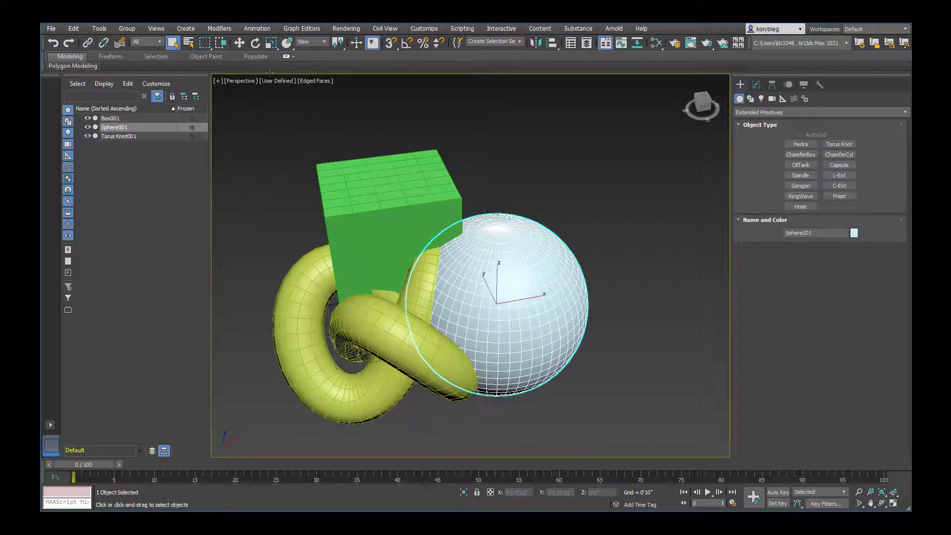
{"action": "left_click", "coordinate": [237, 42]}
{"action": "middle_click_drag", "start_coordinate": [238, 42], "coordinate": [233, 32]}
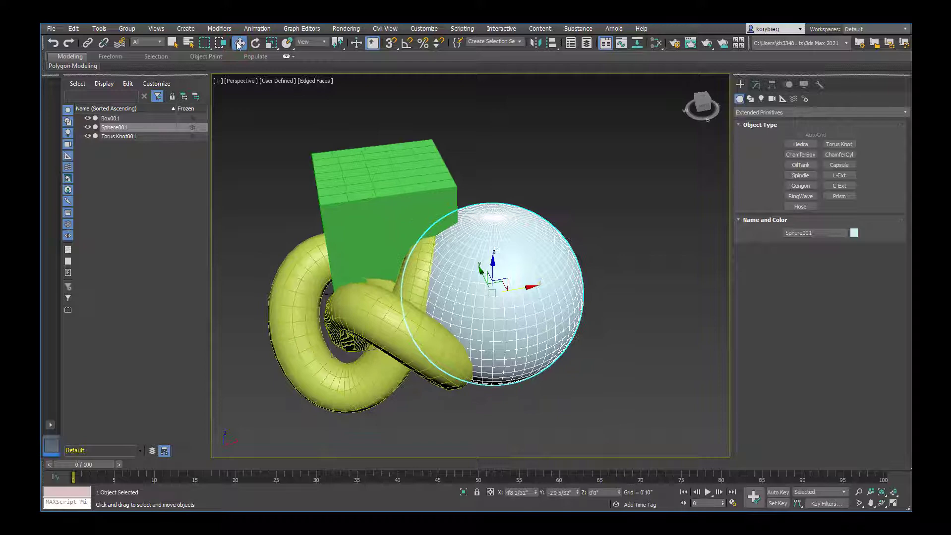
{"action": "scroll", "coordinate": [501, 310], "scroll_direction": "up", "scroll_amount": 2}
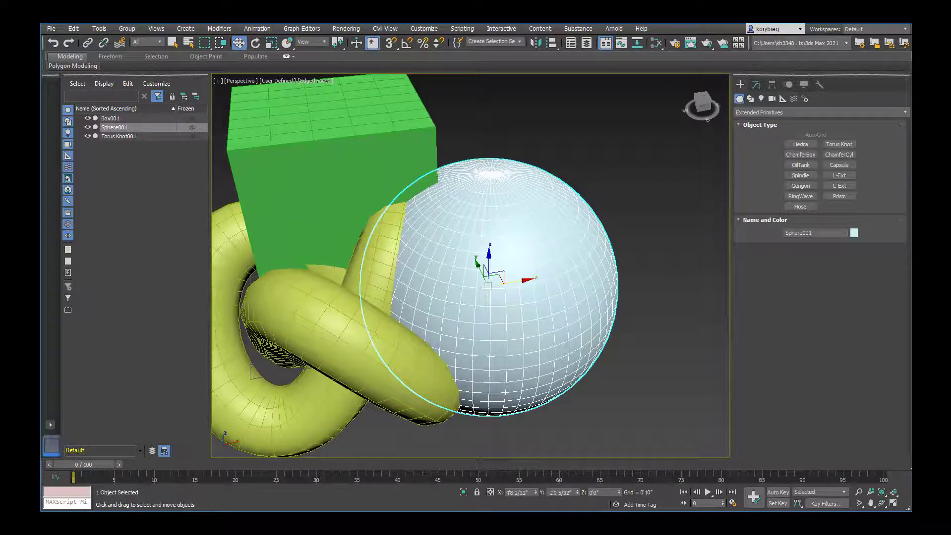
{"action": "middle_click_drag", "start_coordinate": [358, 163], "coordinate": [391, 161]}
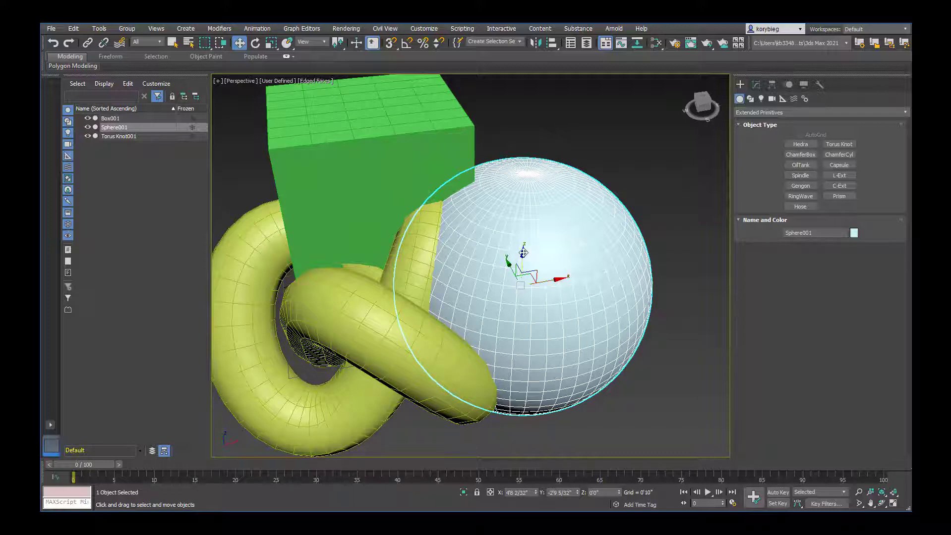
{"action": "scroll", "coordinate": [540, 283], "scroll_direction": "up", "scroll_amount": 3}
{"action": "left_click_drag", "start_coordinate": [542, 283], "coordinate": [600, 279]}
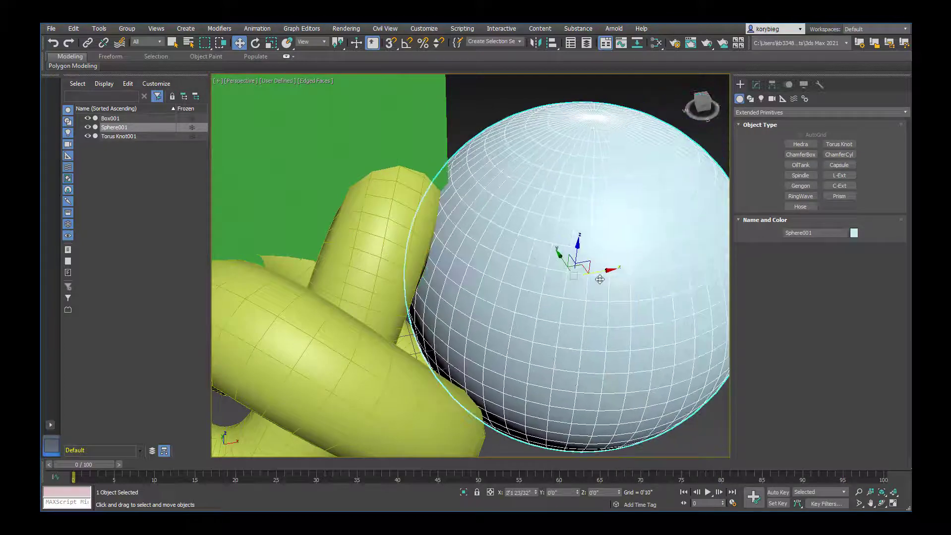
- Move the sphere freely with the axis and plane handles to about X 6'0", Y -2'5", Z 0'3"
{"action": "mouse_move", "coordinate": [578, 245]}
{"action": "left_mouse_down"}
{"action": "mouse_move", "coordinate": [556, 256]}
{"action": "mouse_move", "coordinate": [590, 256]}
{"action": "left_mouse_up"}
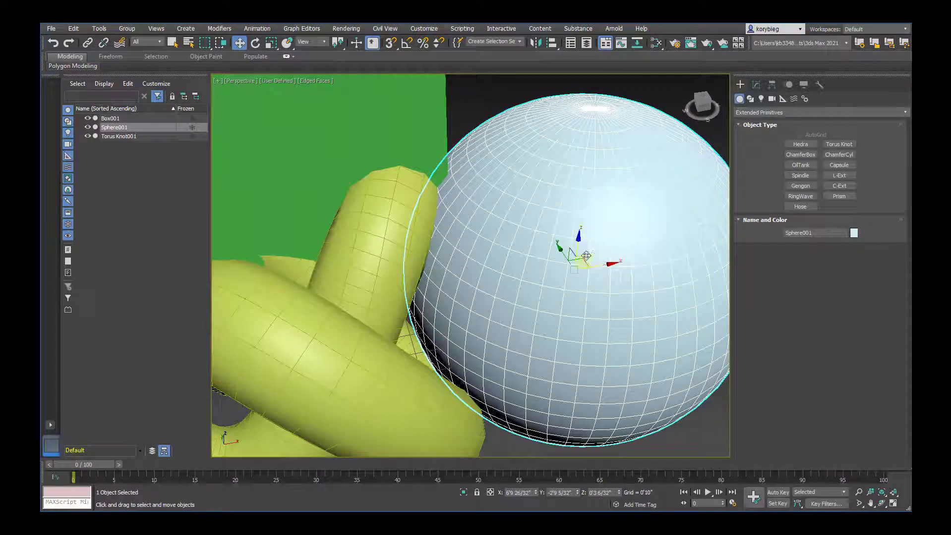
{"action": "mouse_move", "coordinate": [591, 257]}
{"action": "left_mouse_down"}
{"action": "mouse_move", "coordinate": [639, 202]}
{"action": "mouse_move", "coordinate": [538, 221]}
{"action": "mouse_move", "coordinate": [557, 266]}
{"action": "mouse_move", "coordinate": [617, 241]}
{"action": "mouse_move", "coordinate": [590, 253]}
{"action": "mouse_move", "coordinate": [630, 248]}
{"action": "mouse_move", "coordinate": [577, 251]}
{"action": "mouse_move", "coordinate": [580, 268]}
{"action": "mouse_move", "coordinate": [620, 266]}
{"action": "mouse_move", "coordinate": [556, 298]}
{"action": "mouse_move", "coordinate": [557, 248]}
{"action": "mouse_move", "coordinate": [573, 253]}
{"action": "mouse_move", "coordinate": [586, 307]}
{"action": "left_mouse_up"}
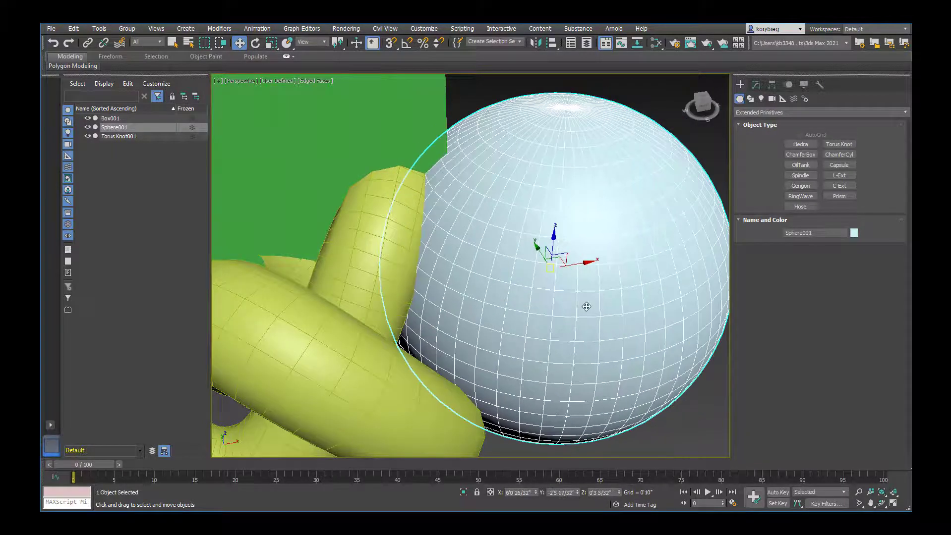
{"action": "middle_click_drag", "start_coordinate": [586, 306], "coordinate": [586, 311]}
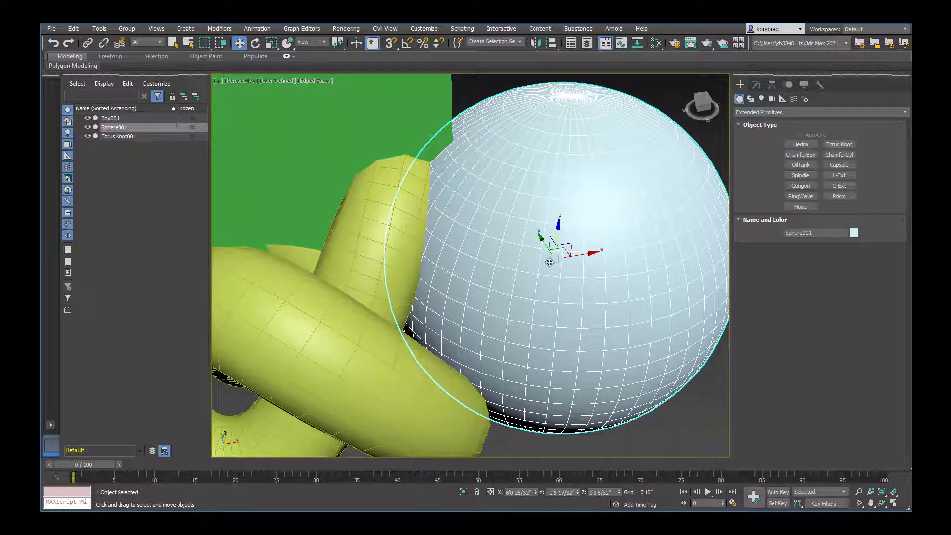
- Raise the sphere along the Z axis to about Z 2'3"
{"action": "scroll", "coordinate": [550, 262], "scroll_direction": "down", "scroll_amount": 6}
{"action": "scroll", "coordinate": [549, 262], "scroll_direction": "up", "scroll_amount": 8}
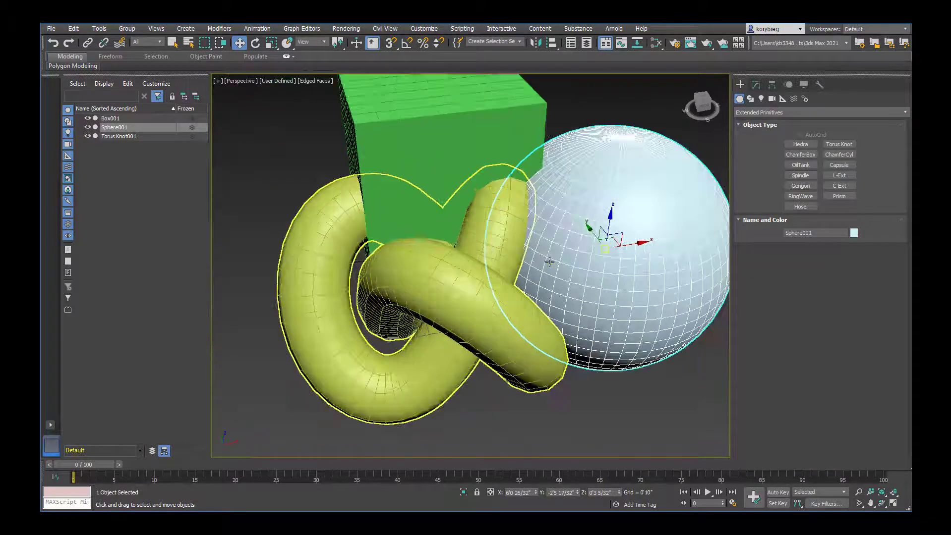
{"action": "scroll", "coordinate": [549, 262], "scroll_direction": "down", "scroll_amount": 5}
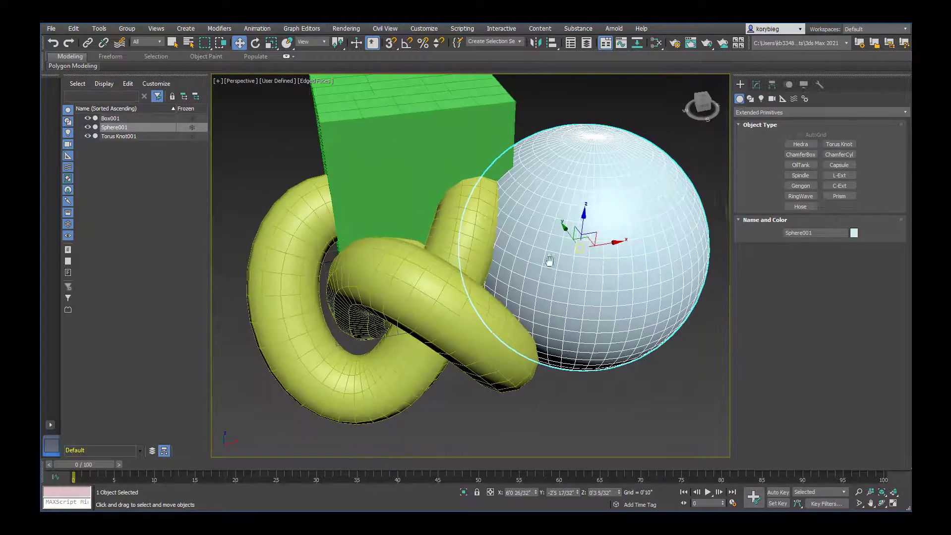
{"action": "scroll", "coordinate": [549, 262], "scroll_direction": "up", "scroll_amount": 7}
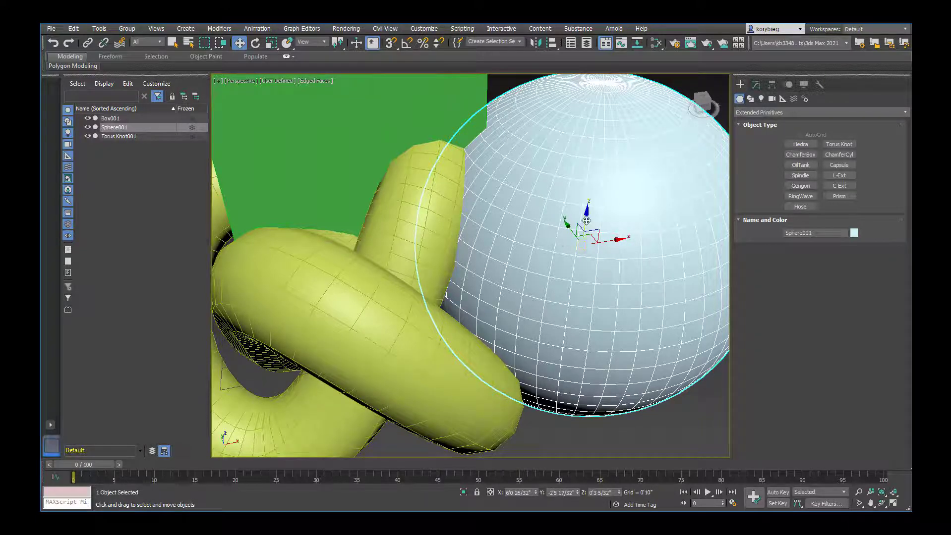
{"action": "left_click_drag", "start_coordinate": [586, 220], "coordinate": [592, 168]}
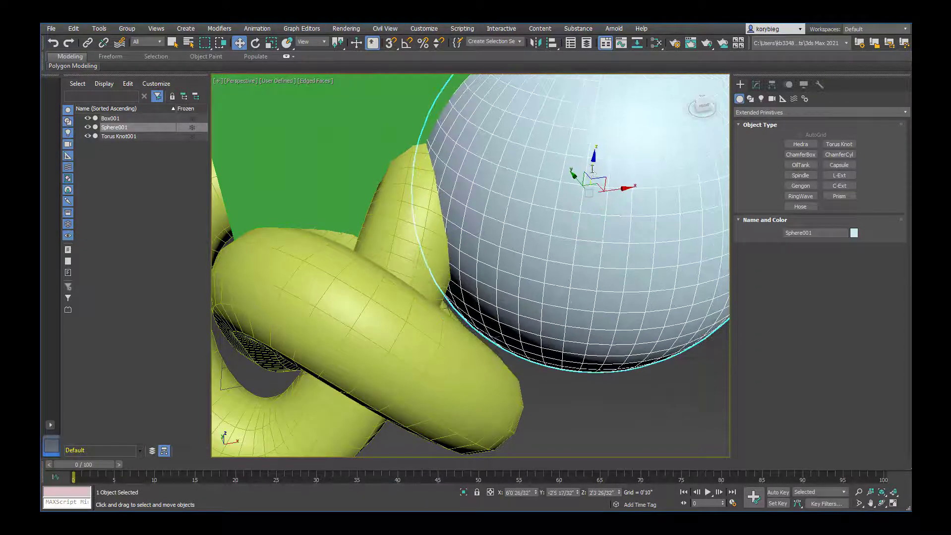
{"action": "scroll", "coordinate": [587, 185], "scroll_direction": "down", "scroll_amount": 5}
{"action": "scroll", "coordinate": [575, 260], "scroll_direction": "up", "scroll_amount": 2}
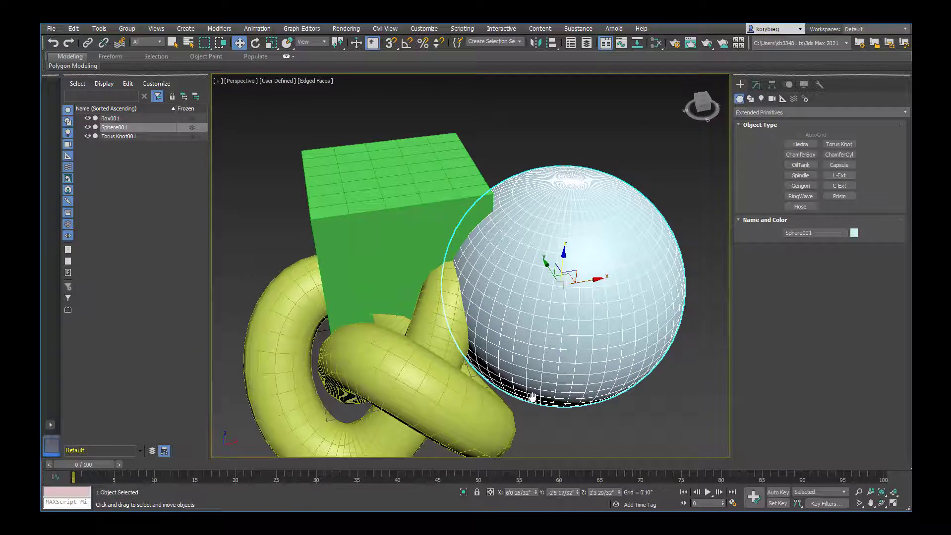
{"action": "middle_click_drag", "start_coordinate": [527, 417], "coordinate": [533, 397]}
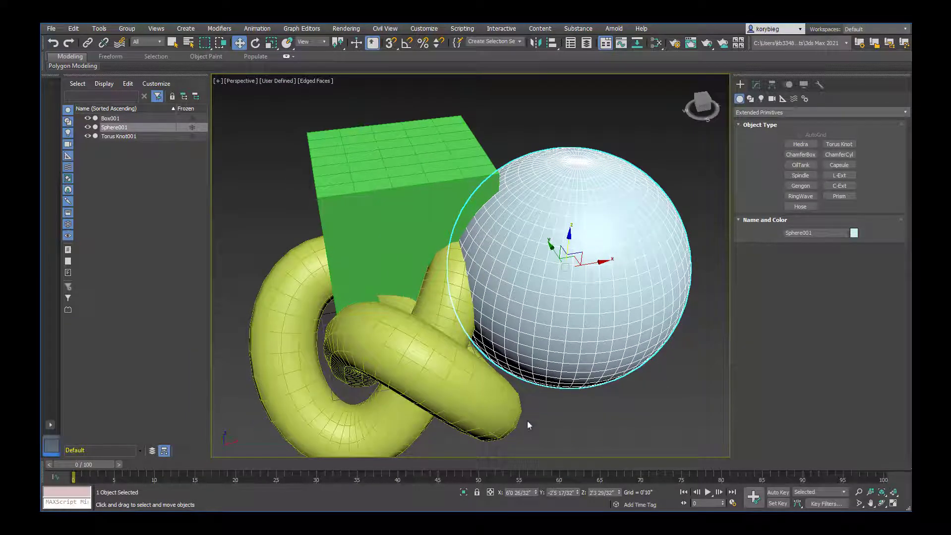
- Set the sphere's absolute position to X 0'0", Y -8'0" and Z 3'0"
{"action": "left_click_drag", "start_coordinate": [512, 493], "coordinate": [536, 493]}
{"action": "key", "text": "BackSpace"}
{"action": "key", "text": "BackSpace"}
{"action": "type", "text": "0"}
{"action": "key", "text": "Return"}
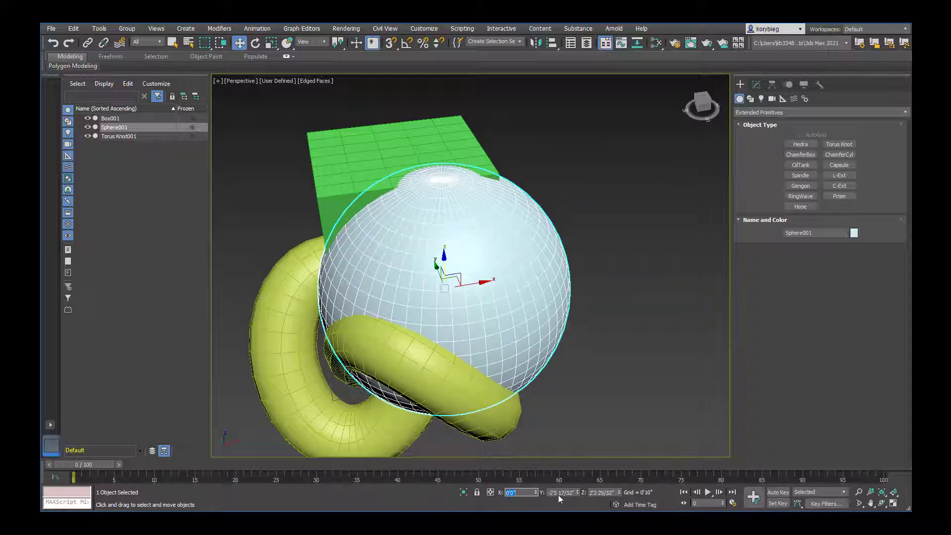
{"action": "double_click", "coordinate": [554, 494]}
{"action": "key", "text": "BackSpace"}
{"action": "type", "text": "-8"}
{"action": "key", "text": "Return"}
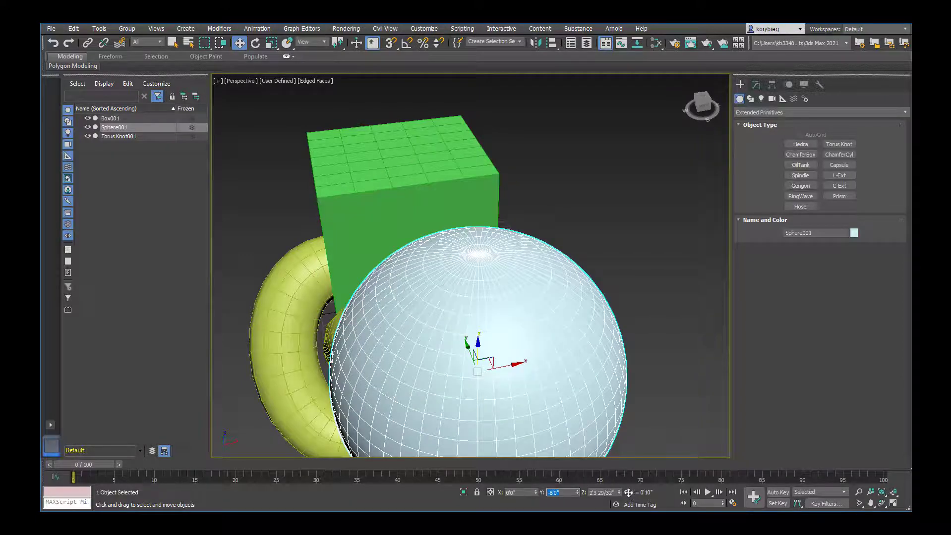
{"action": "double_click", "coordinate": [597, 493]}
{"action": "key", "text": "BackSpace"}
{"action": "type", "text": "3"}
{"action": "key", "text": "Return"}
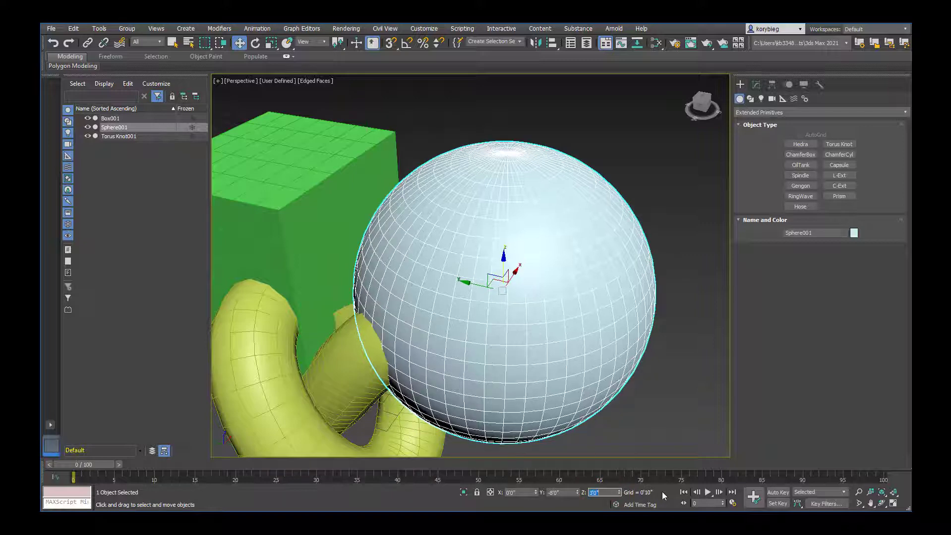
- Switch the coordinate entry to offset mode and raise the sphere freely along the Z axis
{"action": "middle_click_drag", "start_coordinate": [503, 291], "coordinate": [560, 261]}
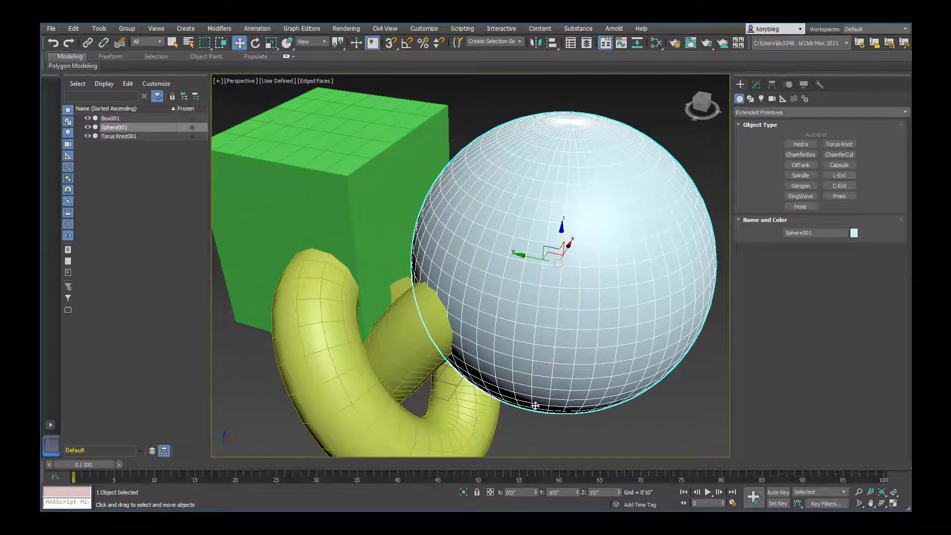
{"action": "middle_click_drag", "start_coordinate": [370, 294], "coordinate": [361, 290]}
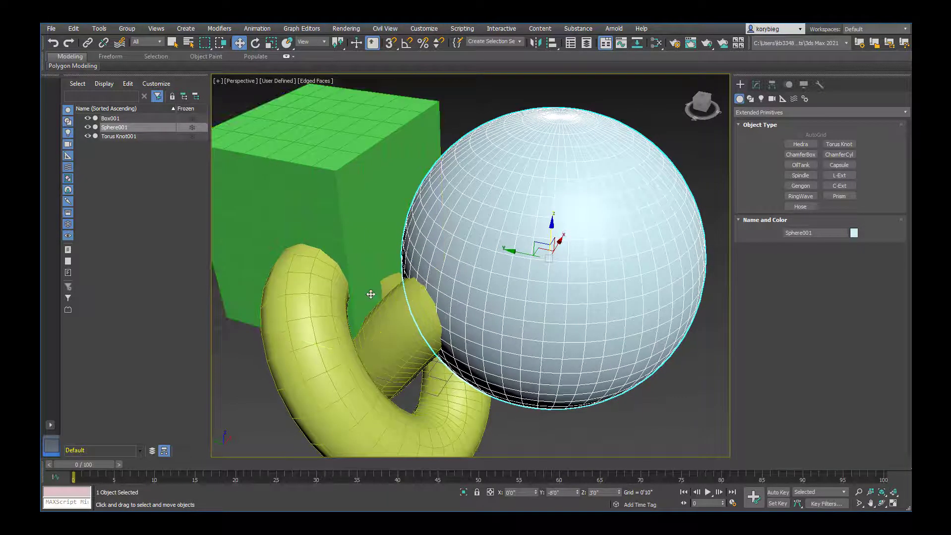
{"action": "left_click", "coordinate": [490, 493]}
{"action": "left_click_drag", "start_coordinate": [554, 232], "coordinate": [554, 167]}
{"action": "middle_click_drag", "start_coordinate": [542, 328], "coordinate": [540, 333]}
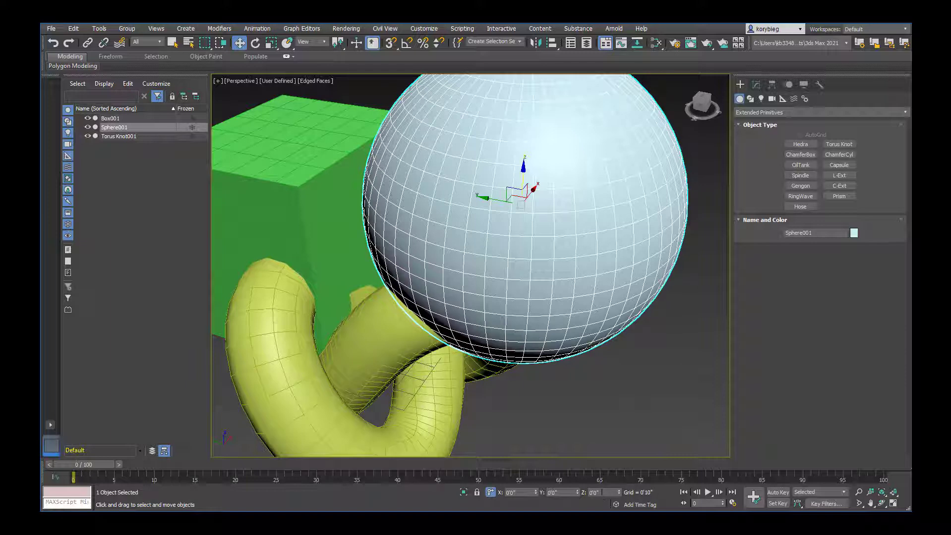
- Offset the sphere by 2' along Z and return the coordinate entry to absolute mode
{"action": "double_click", "coordinate": [600, 493]}
{"action": "type", "text": "2"}
{"action": "key", "text": "Return"}
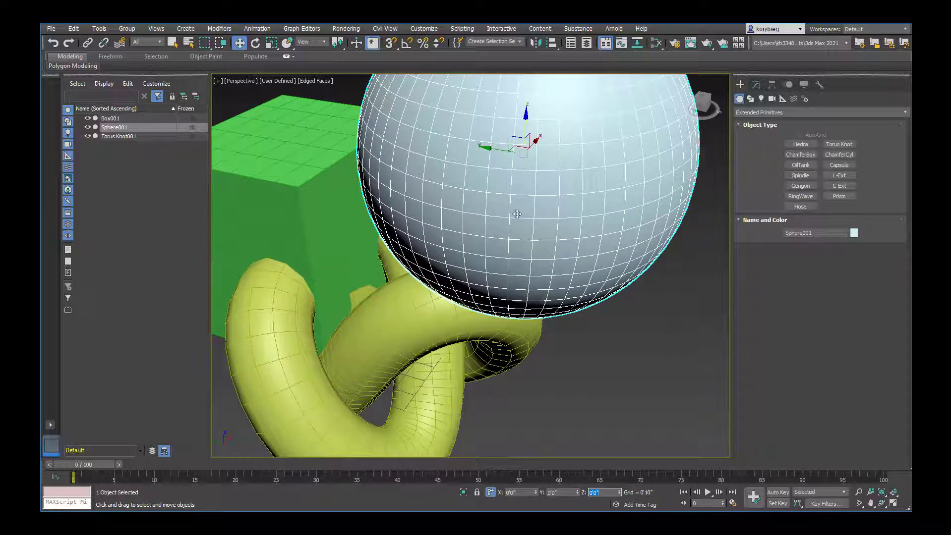
{"action": "left_click", "coordinate": [490, 493]}
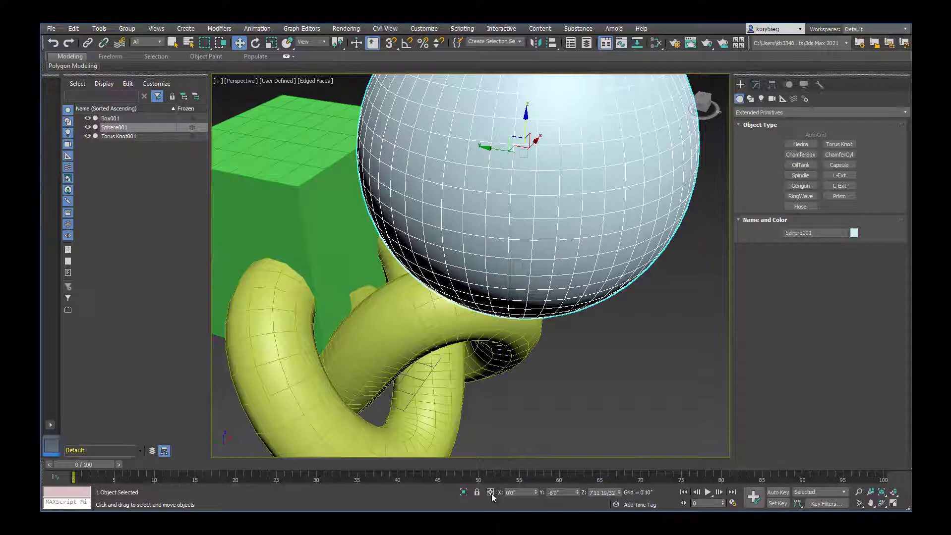
- Move the sphere freely in the XZ plane to about X 3'9", Z 5'1", keeping Y at -8'0"
{"action": "middle_click_drag", "start_coordinate": [523, 153], "coordinate": [516, 165]}
{"action": "scroll", "coordinate": [546, 201], "scroll_direction": "down", "scroll_amount": 3}
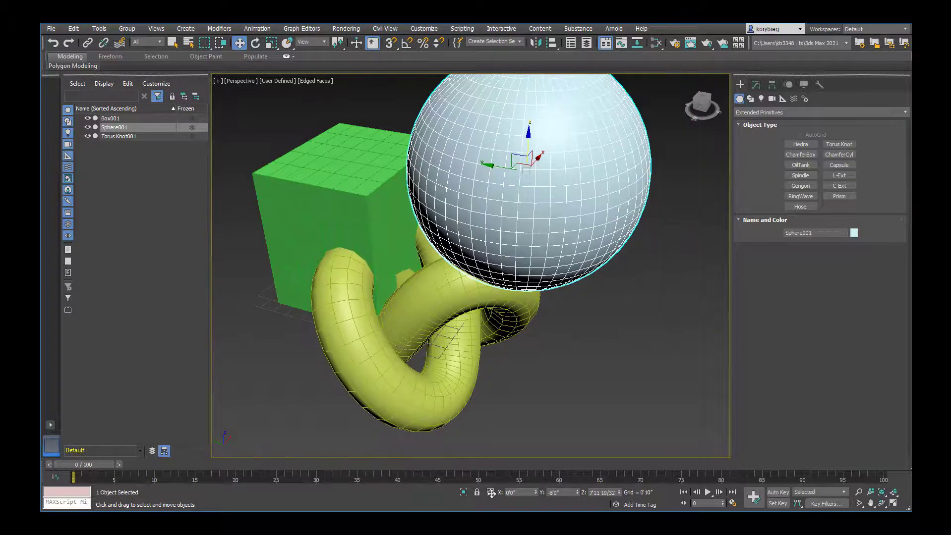
{"action": "middle_click_drag", "start_coordinate": [545, 201], "coordinate": [521, 200], "text": "alt"}
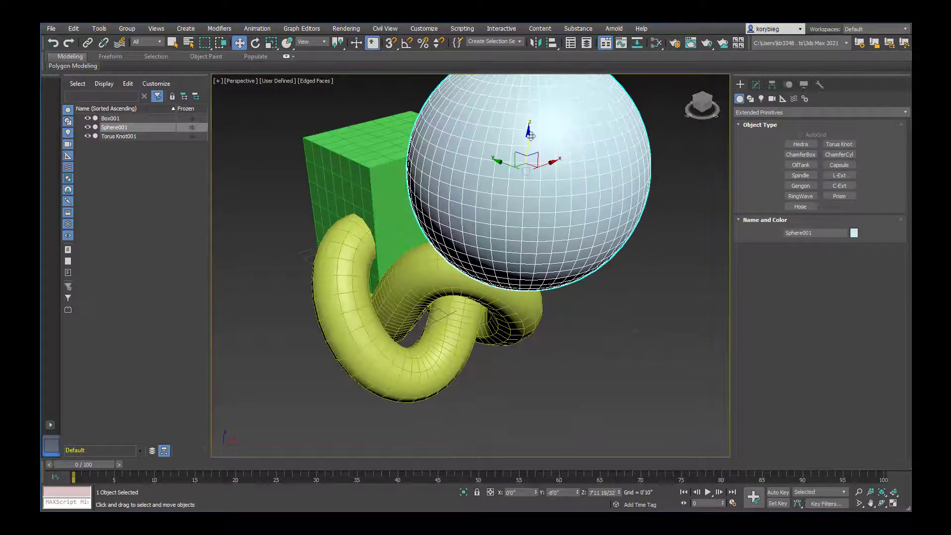
{"action": "left_click_drag", "start_coordinate": [530, 136], "coordinate": [592, 197]}
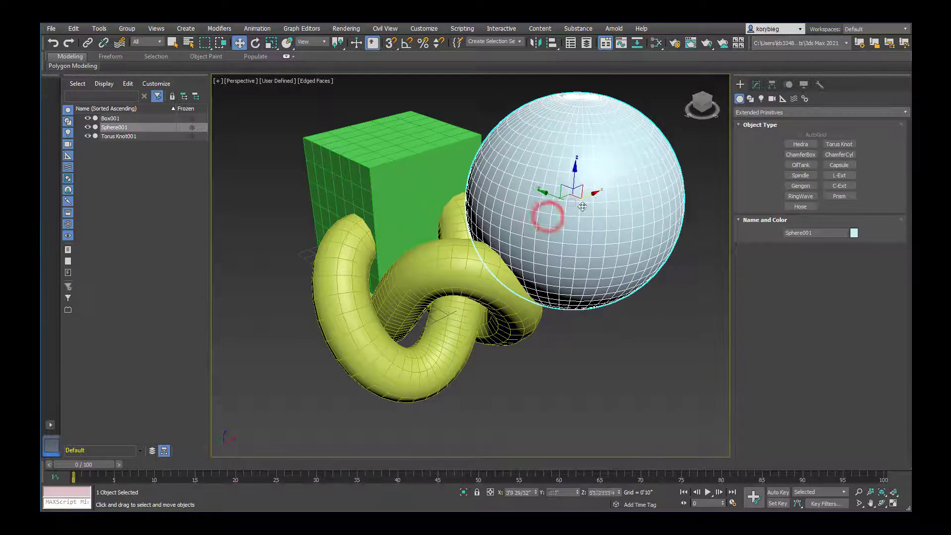
- Switch to the Rotate tool and rotate the sphere freely with its gizmo
{"action": "middle_click_drag", "start_coordinate": [489, 218], "coordinate": [506, 237], "text": "alt"}
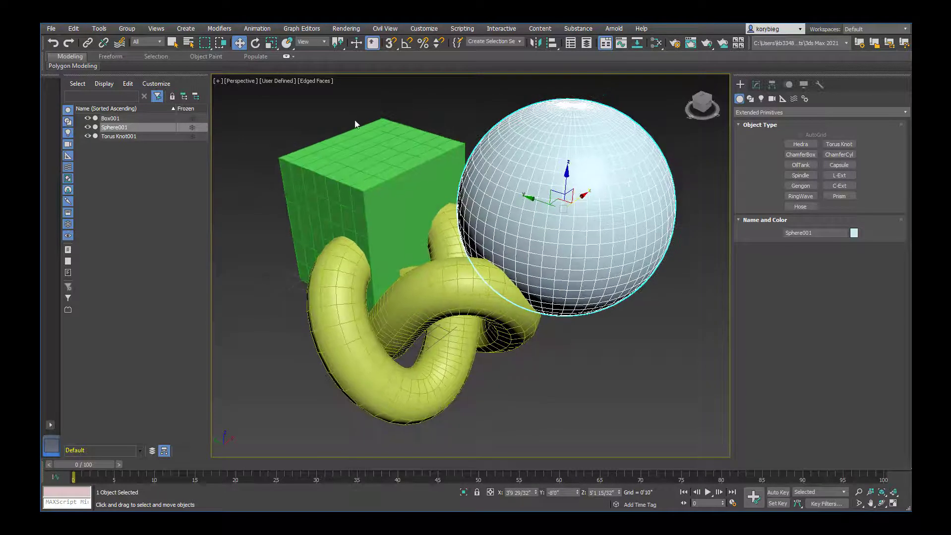
{"action": "left_click", "coordinate": [255, 43]}
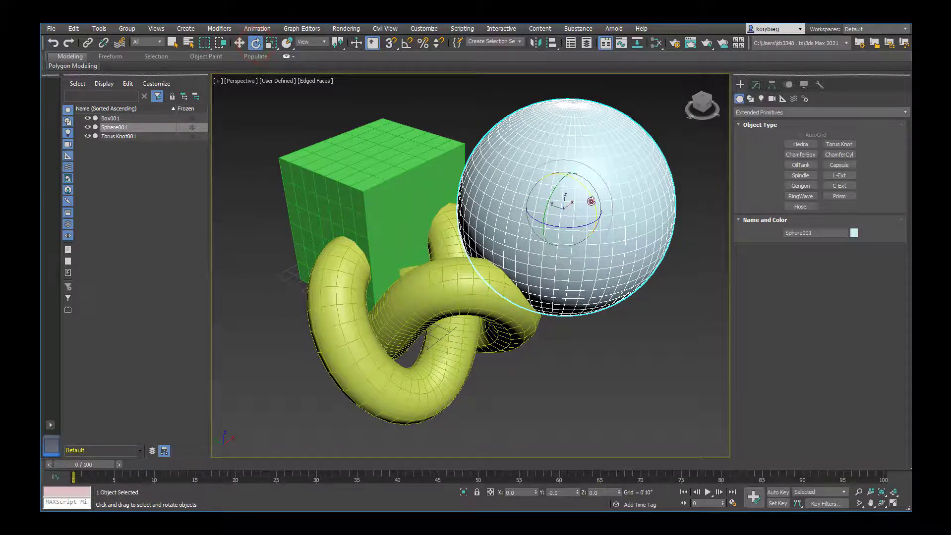
{"action": "left_click_drag", "start_coordinate": [592, 202], "coordinate": [570, 196]}
- Select the green box and rotate it freely about several axes to about X 6°, Y -17°, Z -20°
{"action": "left_click", "coordinate": [425, 190]}
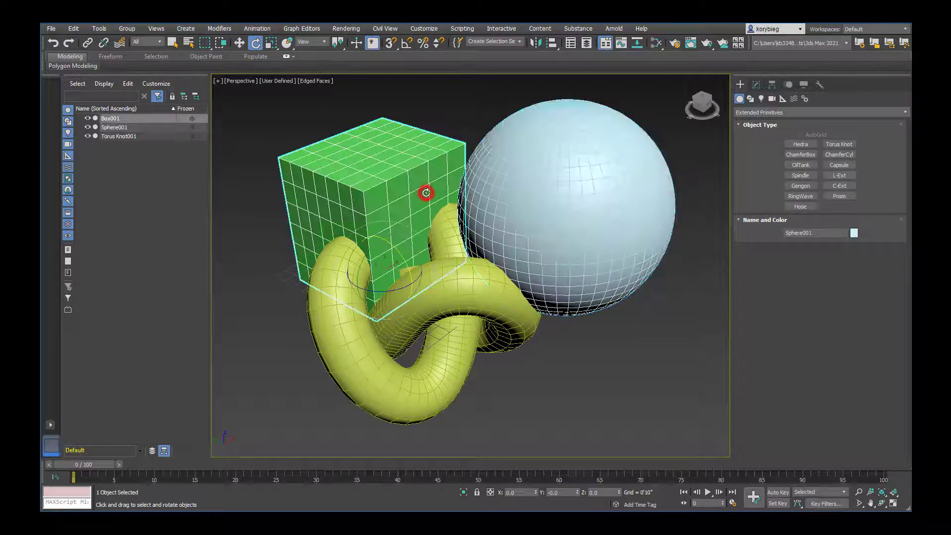
{"action": "left_click_drag", "start_coordinate": [362, 261], "coordinate": [377, 254]}
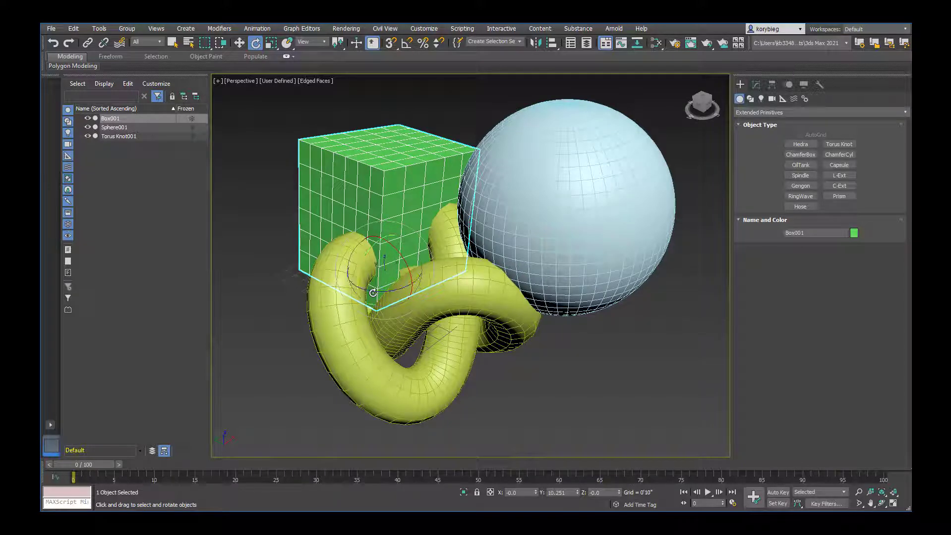
{"action": "left_click_drag", "start_coordinate": [368, 282], "coordinate": [361, 291]}
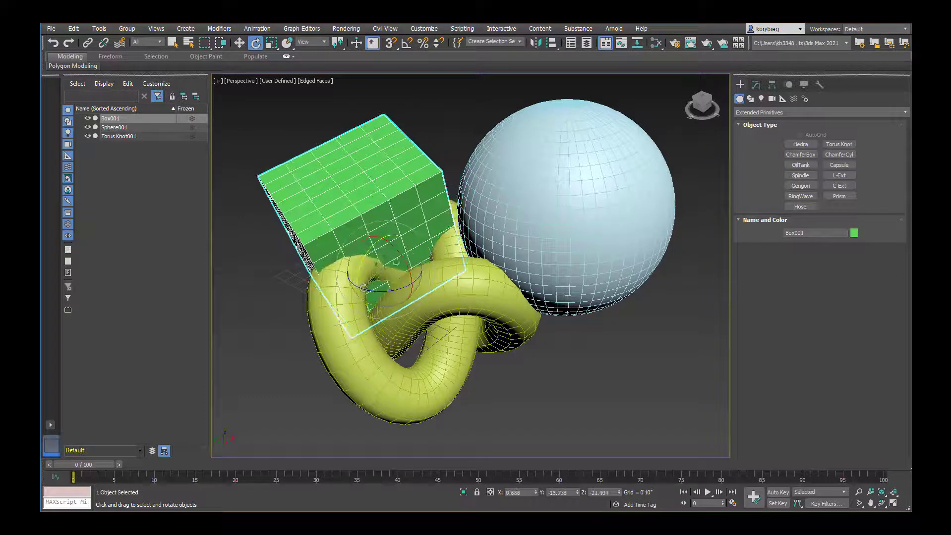
{"action": "left_click_drag", "start_coordinate": [401, 258], "coordinate": [400, 234]}
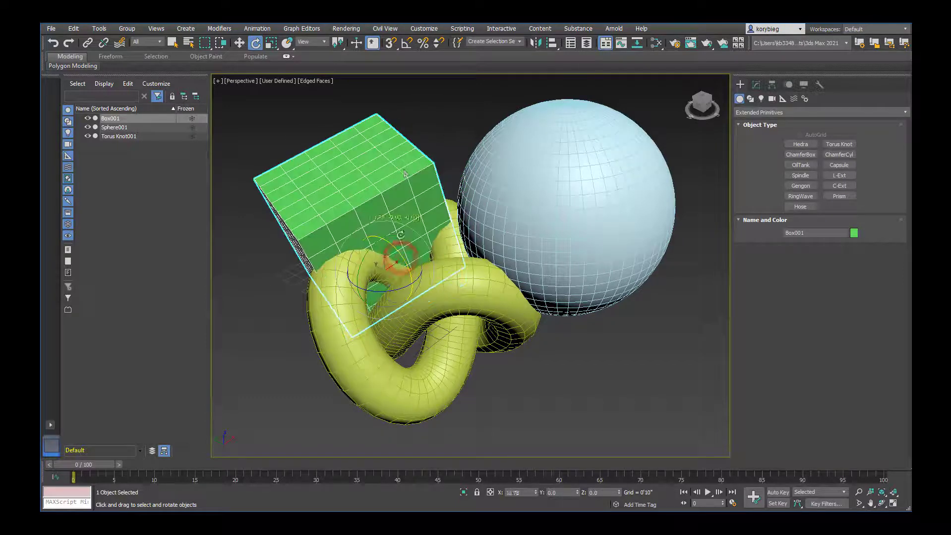
- Turn on angle snap, rotate the green box back and forth about the X axis in snapped increments, and turn the snap off
{"action": "left_click", "coordinate": [409, 44]}
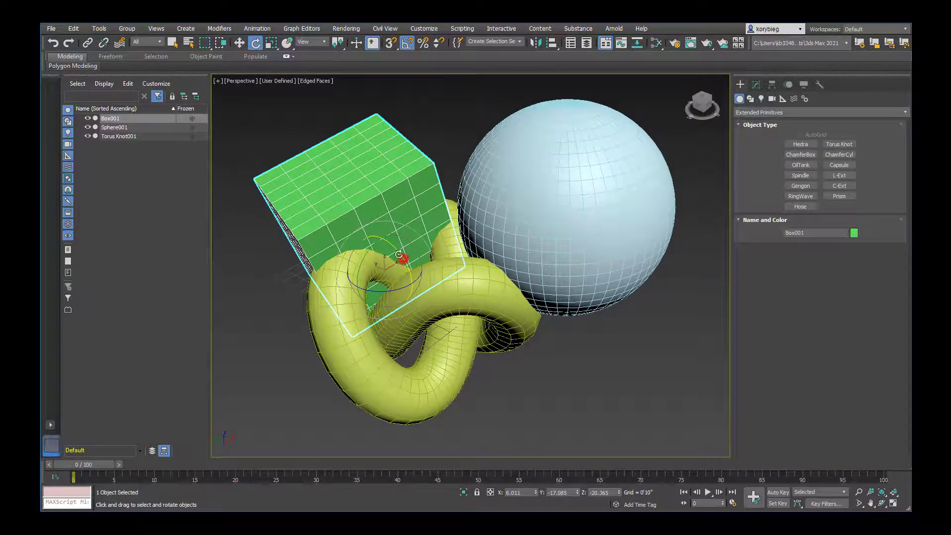
{"action": "left_click_drag", "start_coordinate": [399, 254], "coordinate": [407, 264]}
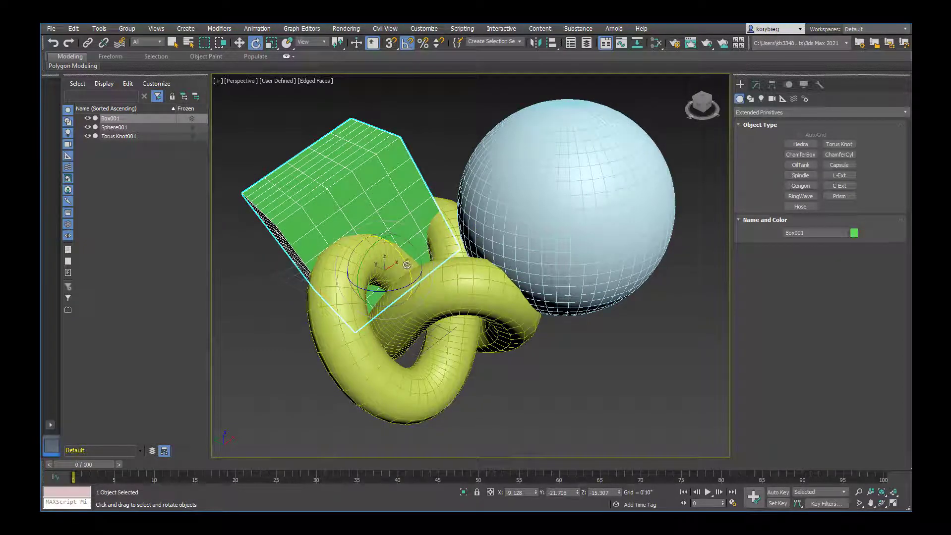
{"action": "mouse_move", "coordinate": [402, 261]}
{"action": "left_mouse_down"}
{"action": "mouse_move", "coordinate": [392, 259]}
{"action": "mouse_move", "coordinate": [411, 268]}
{"action": "mouse_move", "coordinate": [410, 257]}
{"action": "mouse_move", "coordinate": [397, 257]}
{"action": "mouse_move", "coordinate": [412, 270]}
{"action": "left_mouse_up"}
{"action": "left_click", "coordinate": [405, 43]}
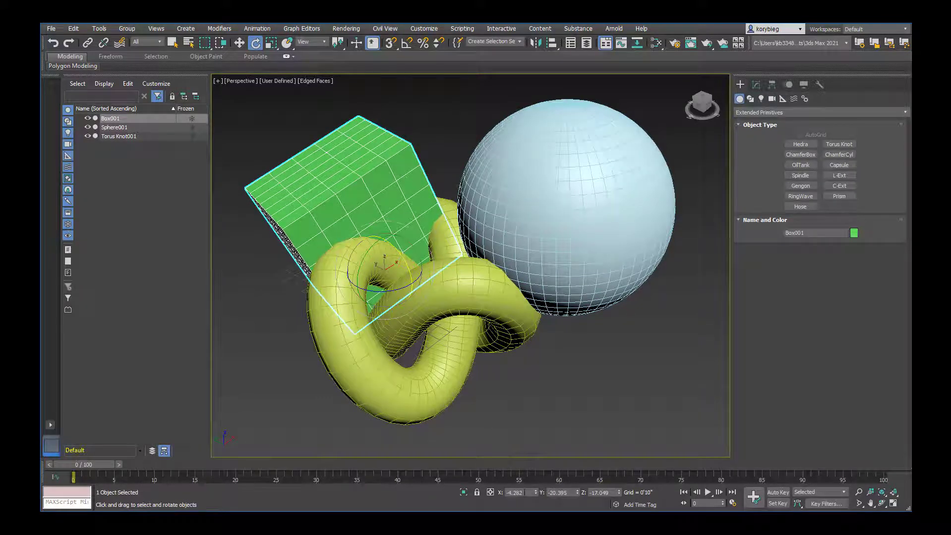
- Reset the green box's rotation to 0 on the X, Y and Z axes
{"action": "left_click_drag", "start_coordinate": [524, 493], "coordinate": [416, 495]}
{"action": "type", "text": "00"}
{"action": "key", "text": "Return"}
{"action": "left_click", "coordinate": [549, 493]}
{"action": "type", "text": "0"}
{"action": "left_click_drag", "start_coordinate": [611, 493], "coordinate": [580, 493]}
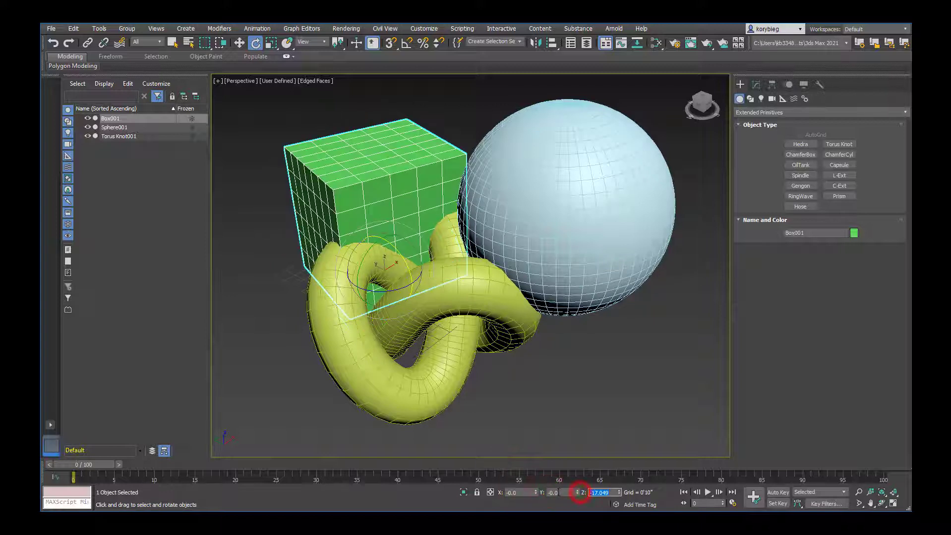
{"action": "type", "text": "0"}
{"action": "left_click", "coordinate": [558, 492]}
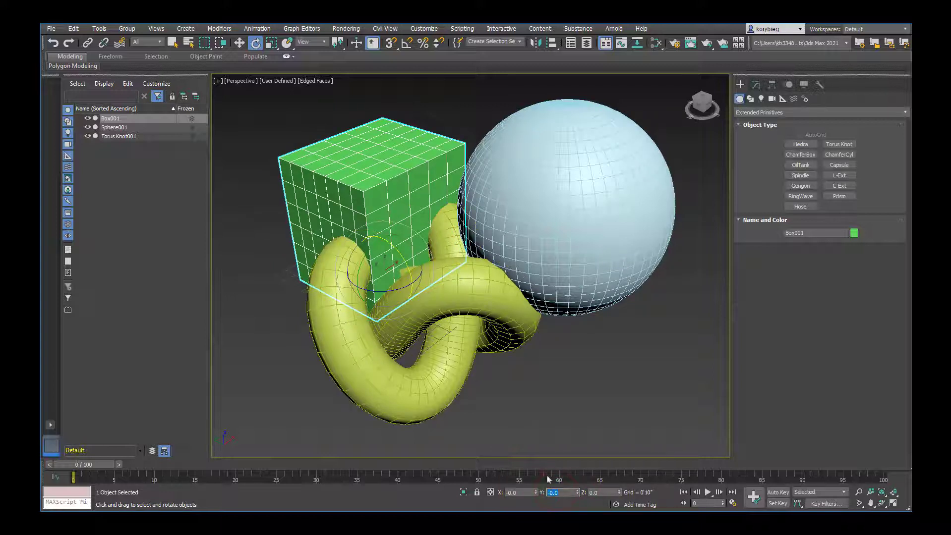
- Scale the green box freely along single axes and planes to about X 142, Y 85, Z 110 percent
{"action": "left_click", "coordinate": [272, 44]}
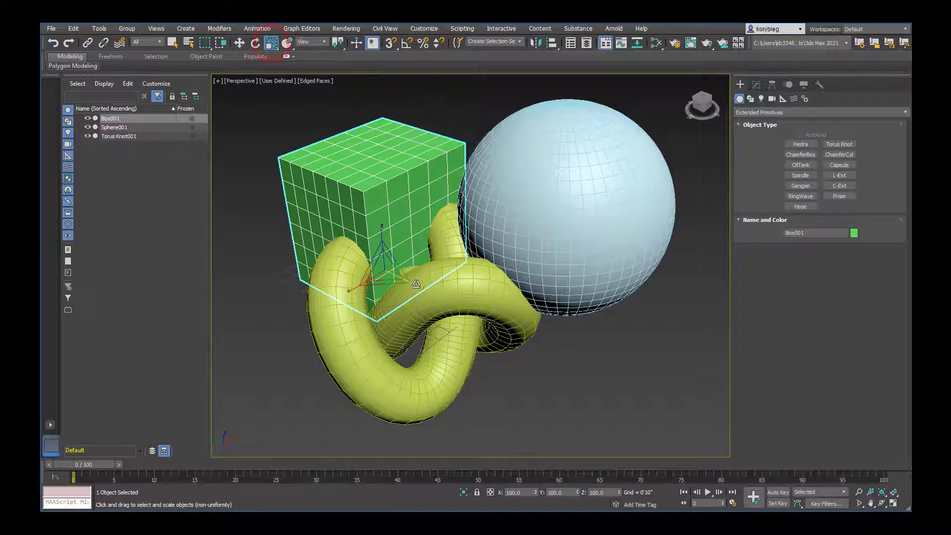
{"action": "left_click_drag", "start_coordinate": [419, 287], "coordinate": [405, 278]}
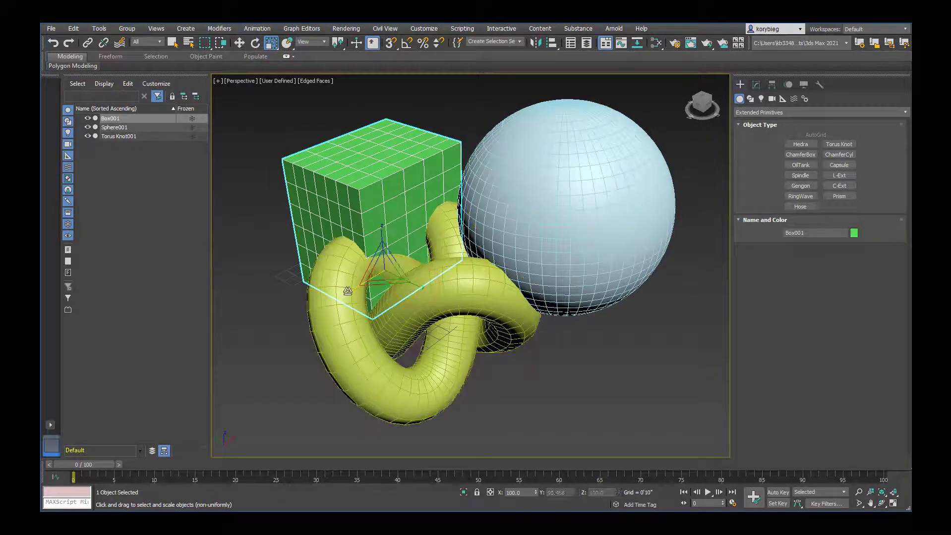
{"action": "mouse_move", "coordinate": [348, 291]}
{"action": "left_mouse_down"}
{"action": "mouse_move", "coordinate": [334, 304]}
{"action": "mouse_move", "coordinate": [340, 299]}
{"action": "left_mouse_up"}
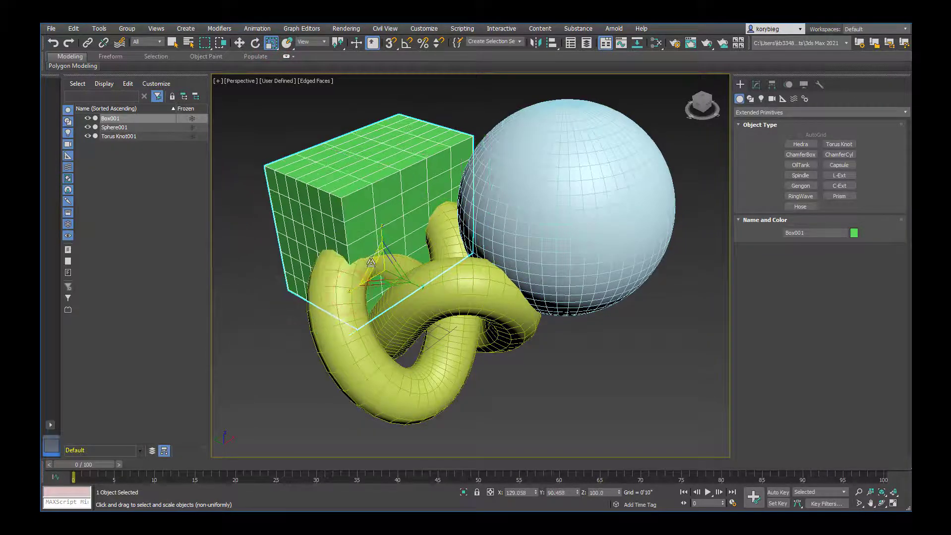
{"action": "left_click_drag", "start_coordinate": [371, 263], "coordinate": [388, 275]}
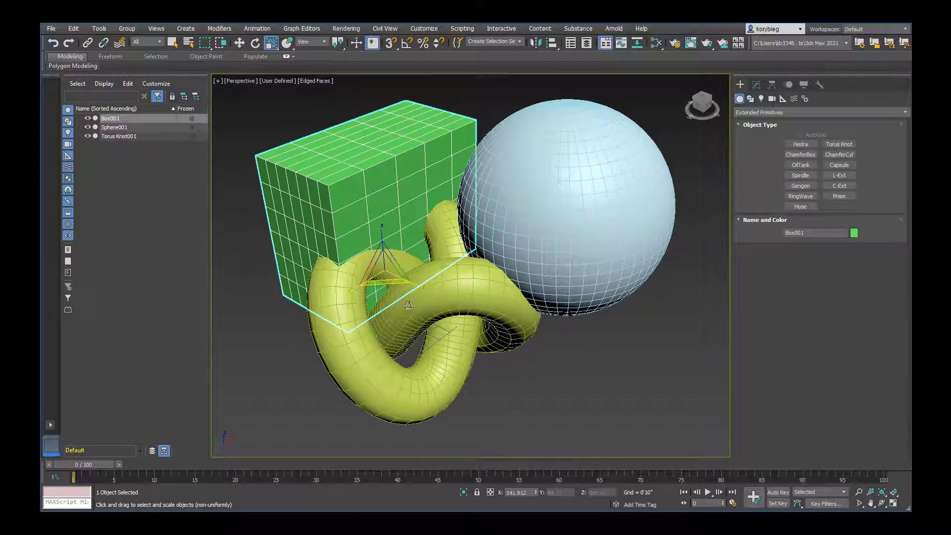
{"action": "left_click", "coordinate": [525, 493]}
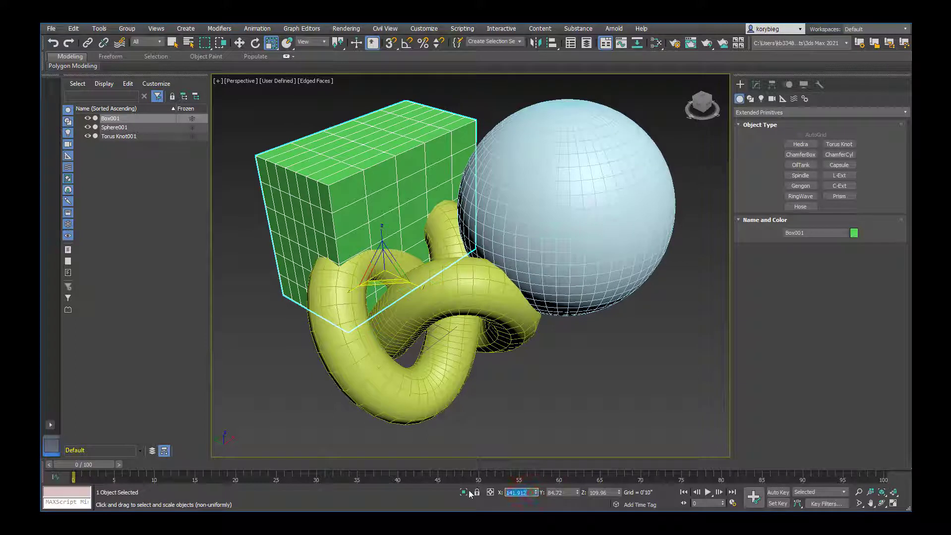
{"action": "middle_click_drag", "start_coordinate": [469, 317], "coordinate": [468, 326]}
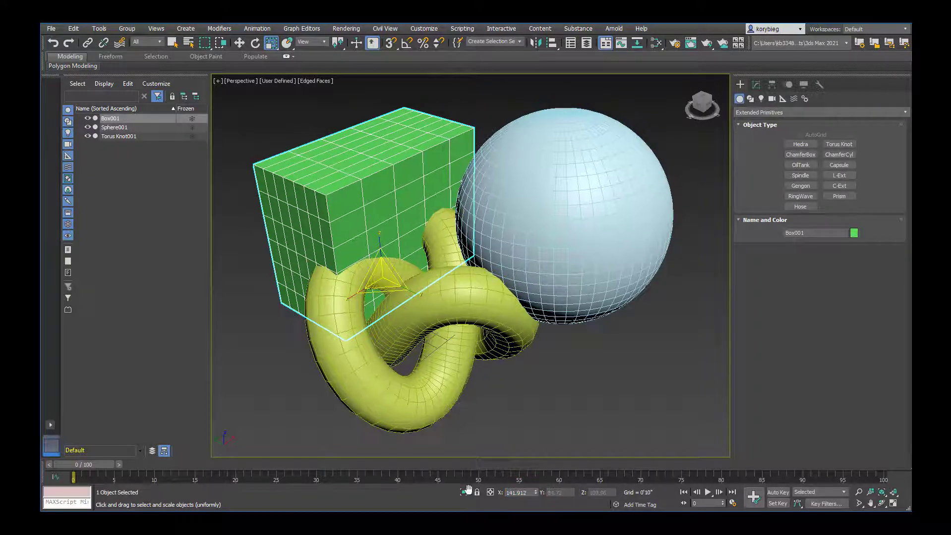
- Turn on 3D snapping and check the Endpoint and Midpoint options in the Grid and Snap Settings
{"action": "left_click", "coordinate": [392, 44]}
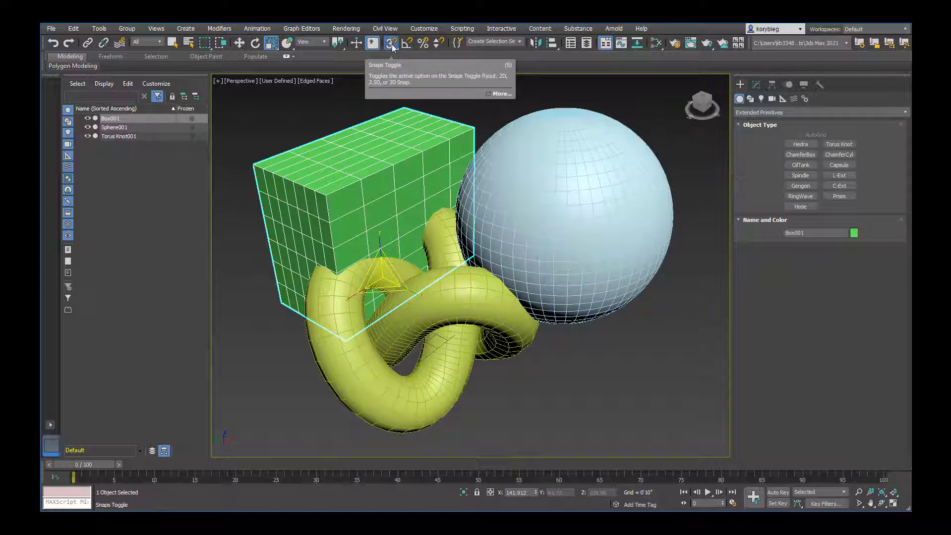
{"action": "right_click", "coordinate": [392, 44]}
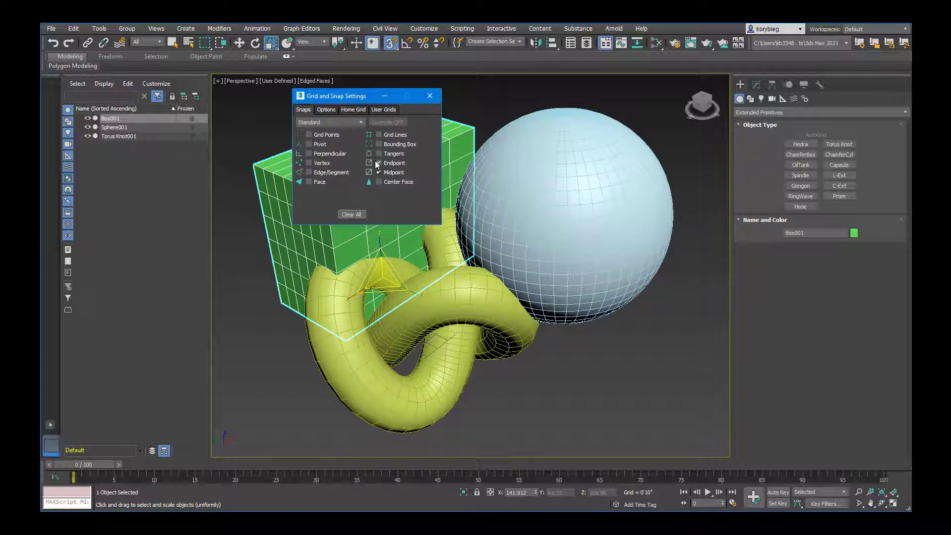
{"action": "left_click", "coordinate": [427, 97]}
{"action": "middle_click_drag", "start_coordinate": [422, 97], "coordinate": [395, 109]}
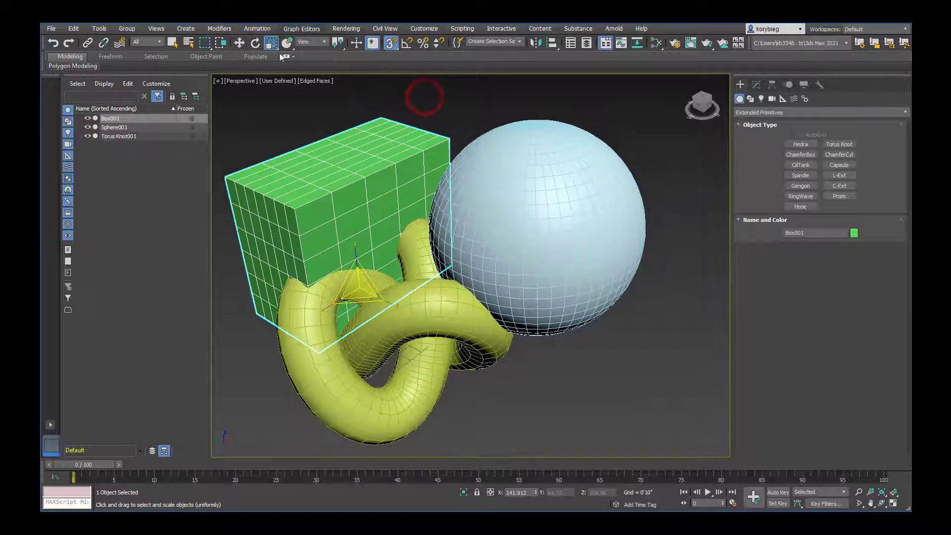
- Switch to the Move tool and snap the green box's upper corner nearest the sphere onto a point on the sphere's surface
{"action": "left_click", "coordinate": [254, 44]}
{"action": "left_click", "coordinate": [240, 44]}
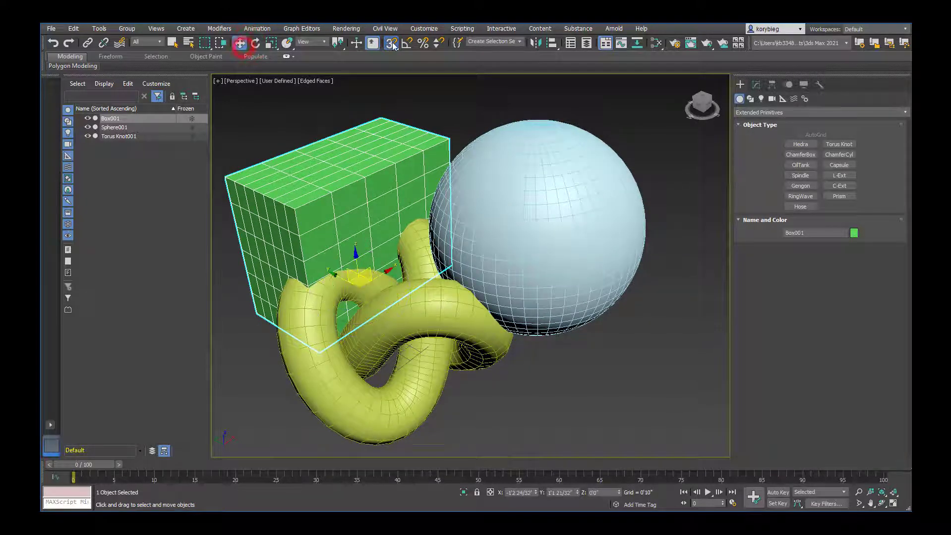
{"action": "scroll", "coordinate": [441, 124], "scroll_direction": "up", "scroll_amount": 5}
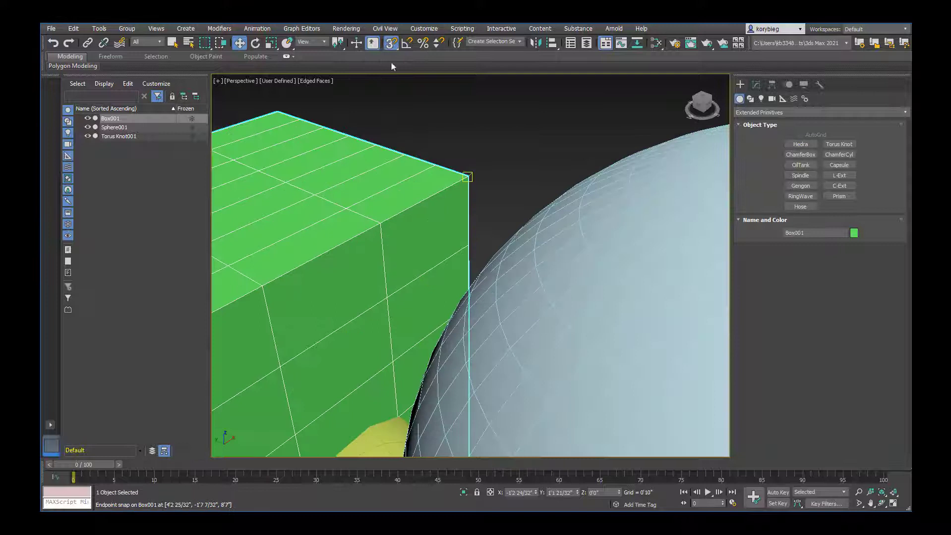
{"action": "middle_click_drag", "start_coordinate": [455, 164], "coordinate": [372, 138]}
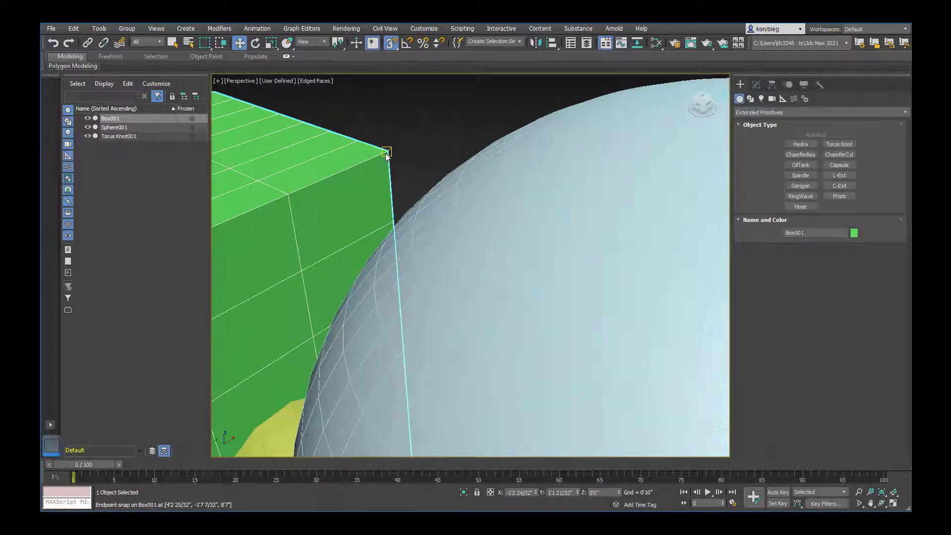
{"action": "left_click_drag", "start_coordinate": [386, 153], "coordinate": [413, 229]}
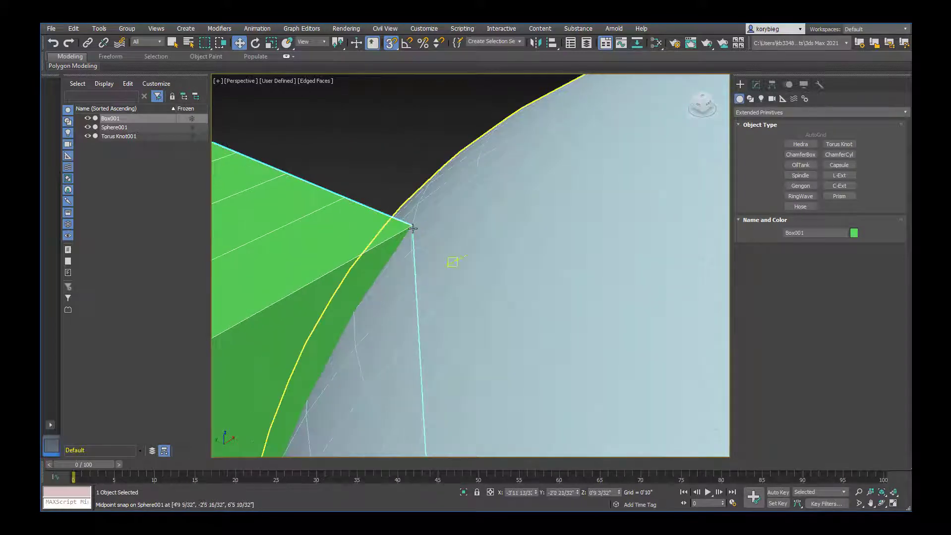
{"action": "scroll", "coordinate": [412, 228], "scroll_direction": "up", "scroll_amount": 6}
{"action": "scroll", "coordinate": [412, 229], "scroll_direction": "down", "scroll_amount": 8}
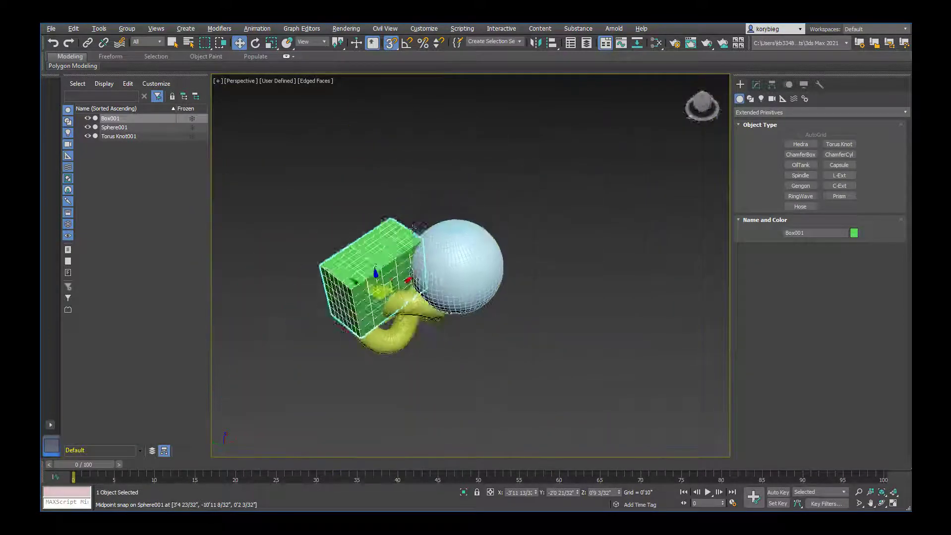
{"action": "scroll", "coordinate": [412, 229], "scroll_direction": "up", "scroll_amount": 3}
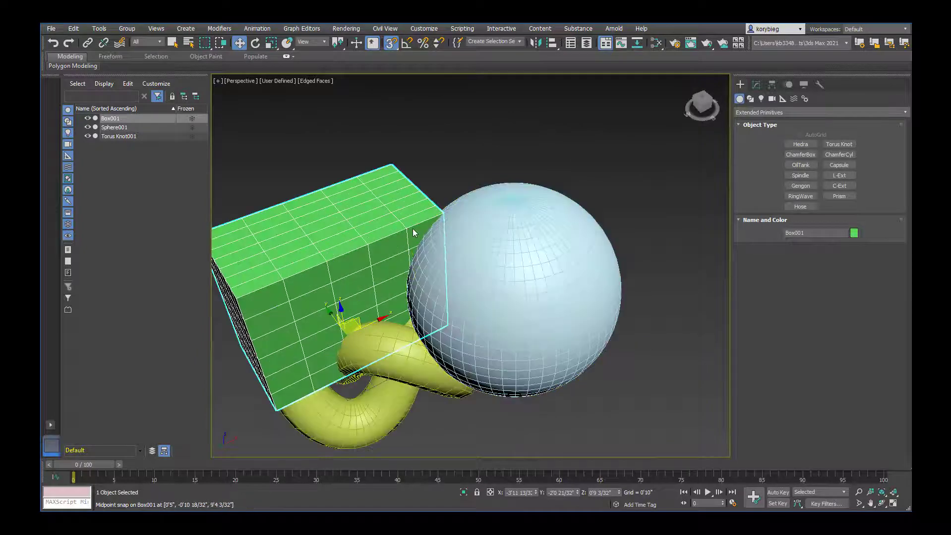
- Turn off snapping and move the green box freely along the X axis to about X -1'9"
{"action": "middle_click_drag", "start_coordinate": [397, 269], "coordinate": [409, 274], "text": "alt"}
{"action": "left_click_drag", "start_coordinate": [409, 274], "coordinate": [389, 130]}
{"action": "left_click", "coordinate": [391, 43]}
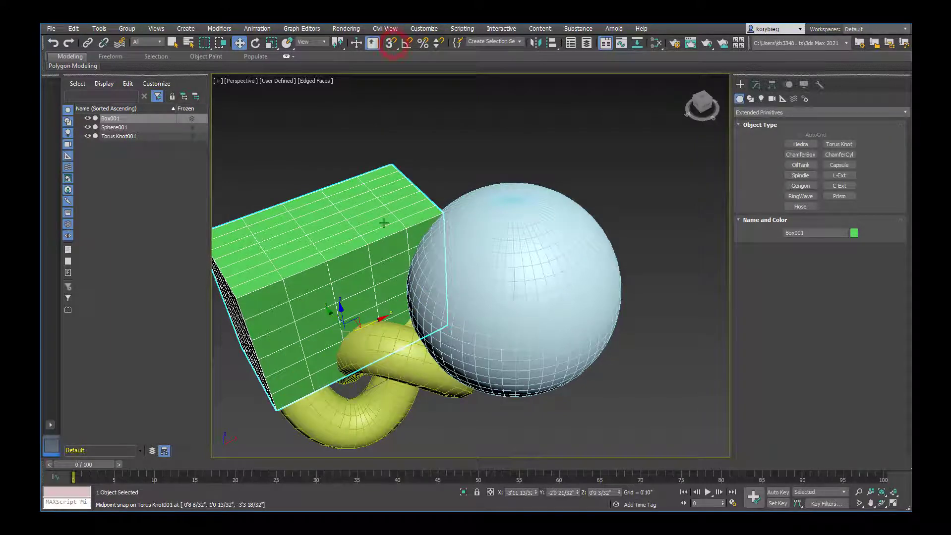
{"action": "left_click_drag", "start_coordinate": [341, 337], "coordinate": [372, 323]}
- Toggle 3D snapping on and off several times, leaving it off
{"action": "left_click", "coordinate": [393, 44]}
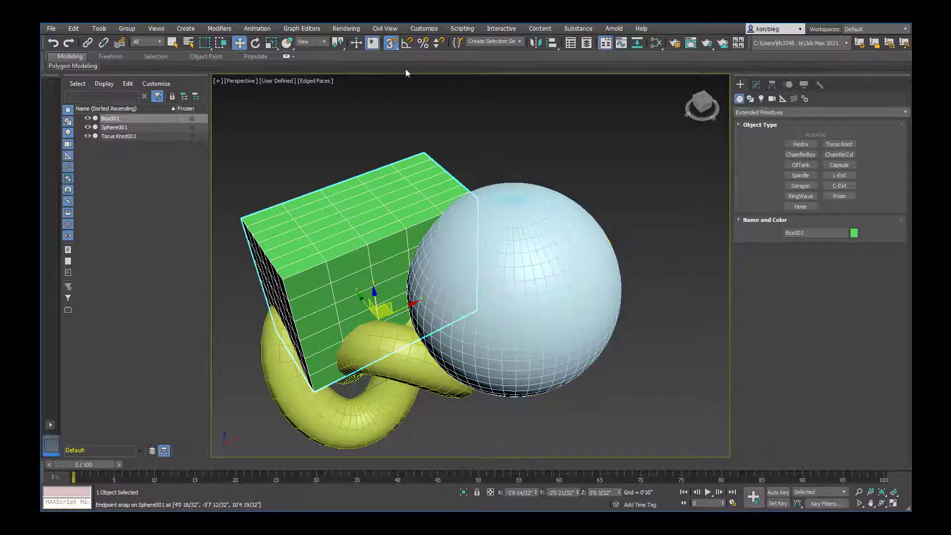
{"action": "left_click", "coordinate": [391, 44]}
{"action": "left_click", "coordinate": [390, 43]}
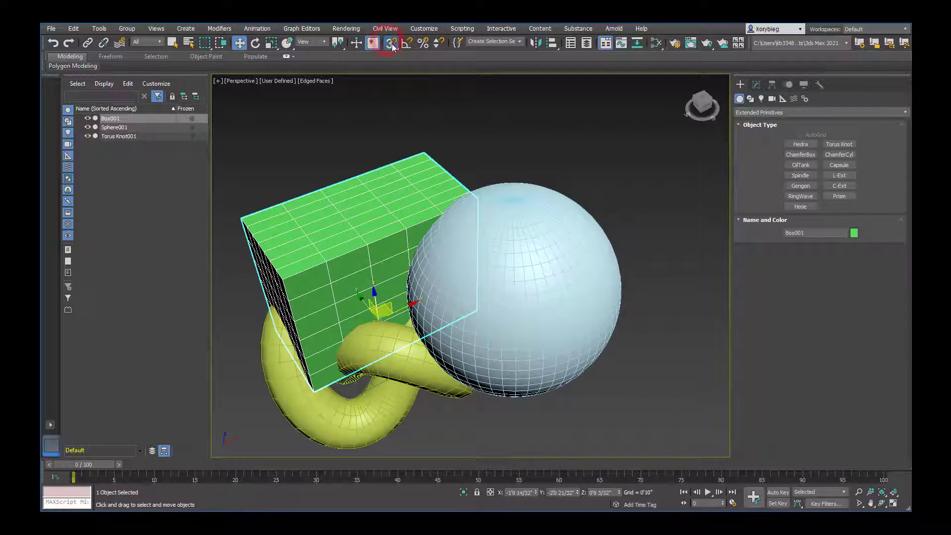
{"action": "left_click", "coordinate": [391, 45]}
{"action": "left_click", "coordinate": [389, 44]}
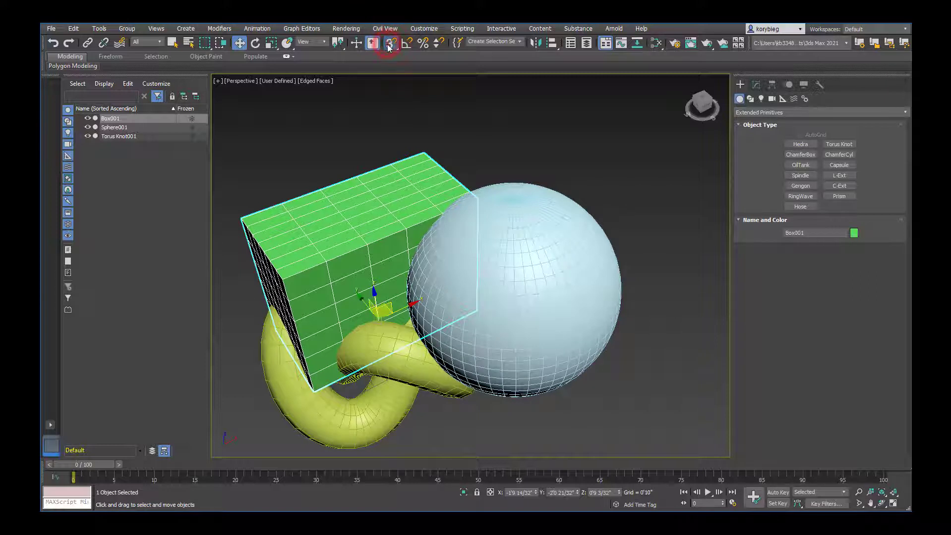